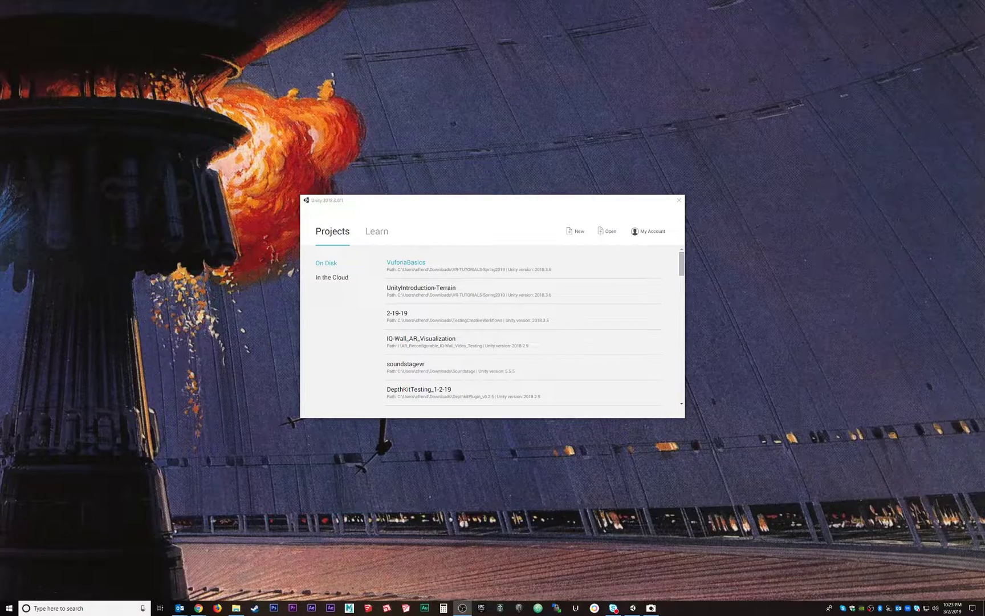
Step: Create a new 3D Unity project named HoloLensBasics from the Unity Launcher
{"action": "left_click", "coordinate": [650, 608]}
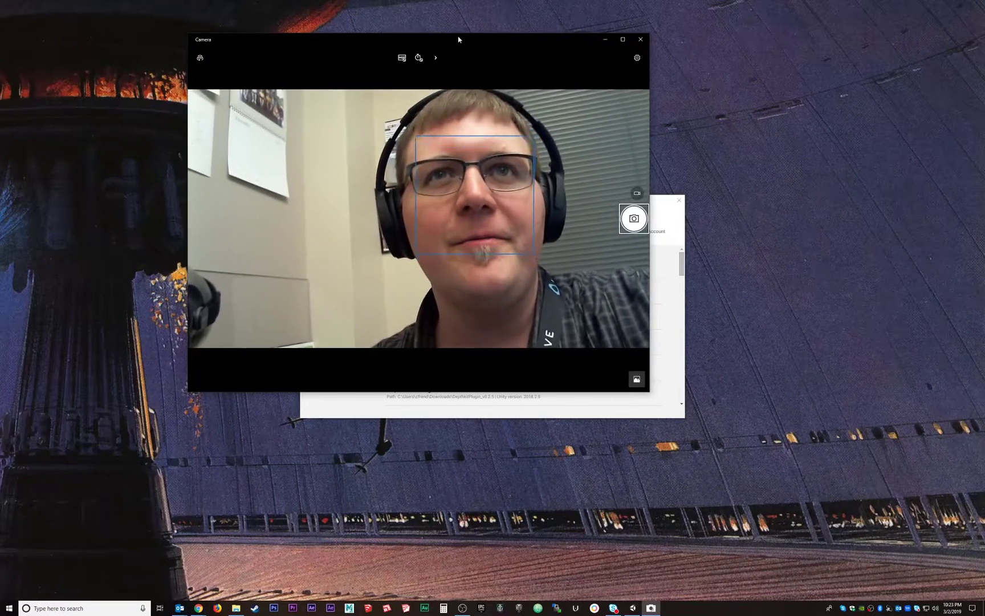
{"action": "left_click", "coordinate": [640, 40]}
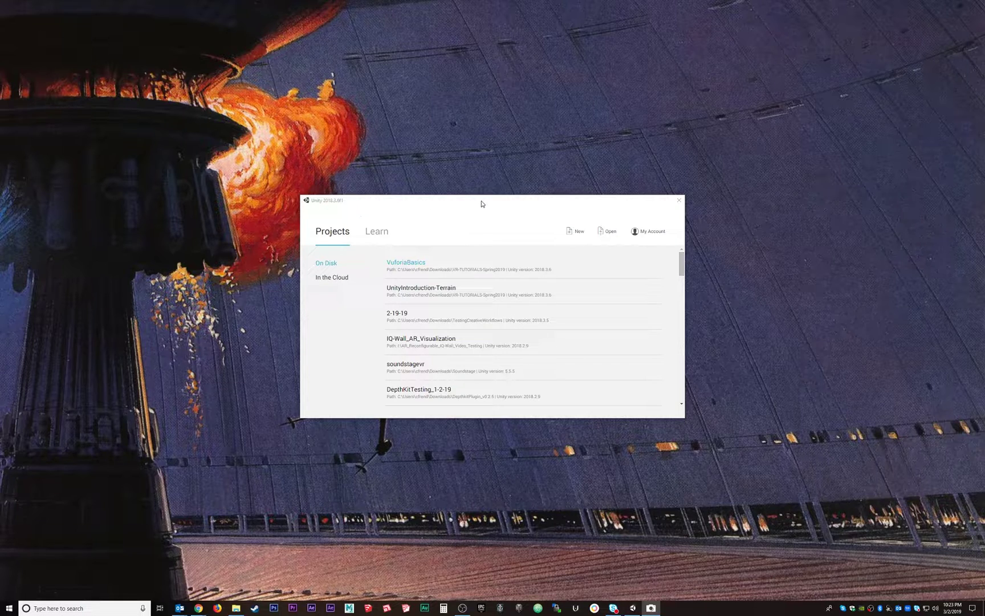
{"action": "left_click_drag", "start_coordinate": [479, 207], "coordinate": [489, 202]}
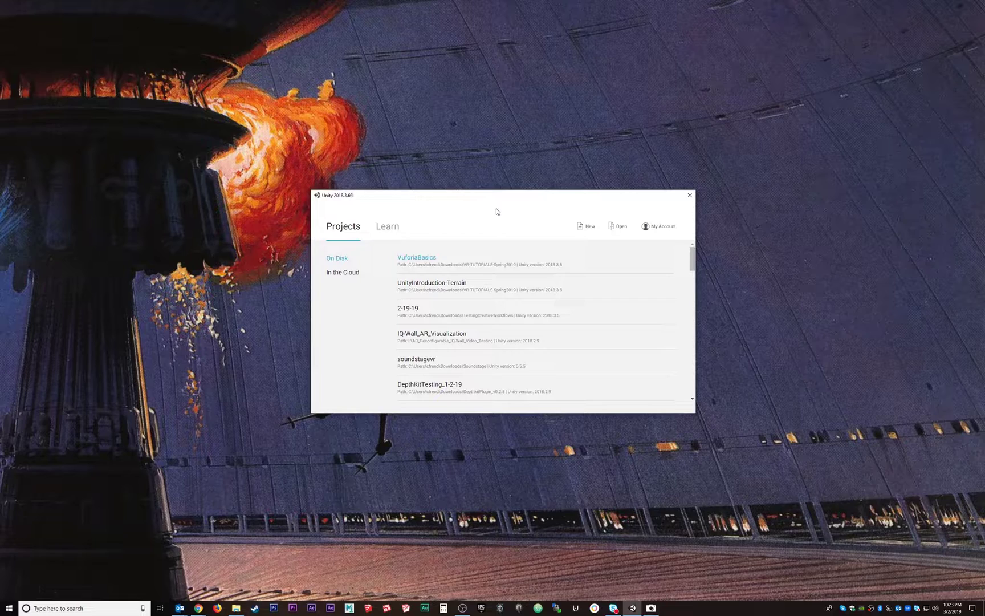
{"action": "left_click", "coordinate": [588, 228]}
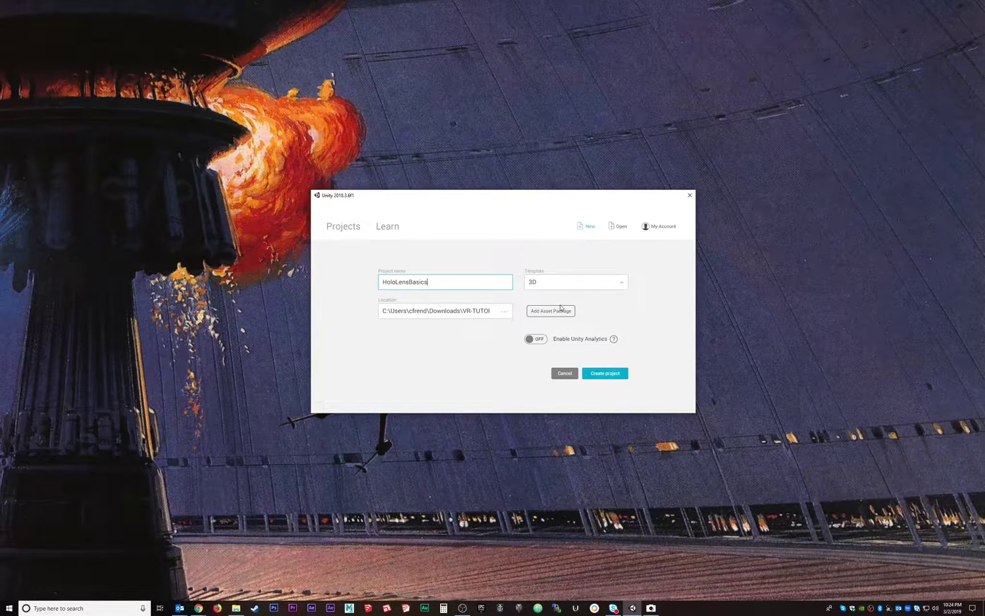
{"action": "left_click", "coordinate": [602, 374]}
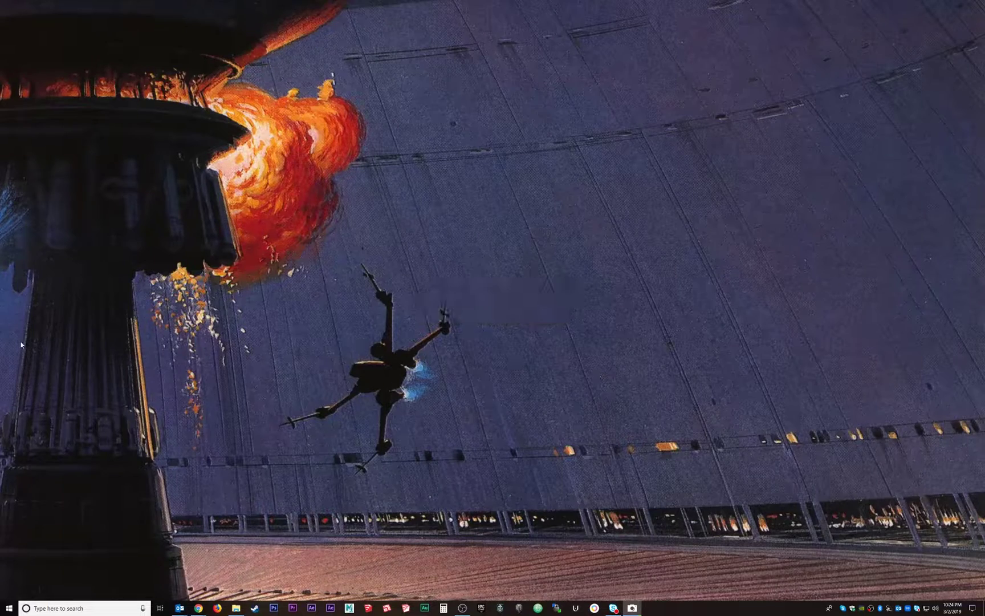
Step: Open a new Chrome window from the taskbar and arrange it beside the camera window
{"action": "right_click", "coordinate": [204, 610]}
{"action": "left_click", "coordinate": [200, 571]}
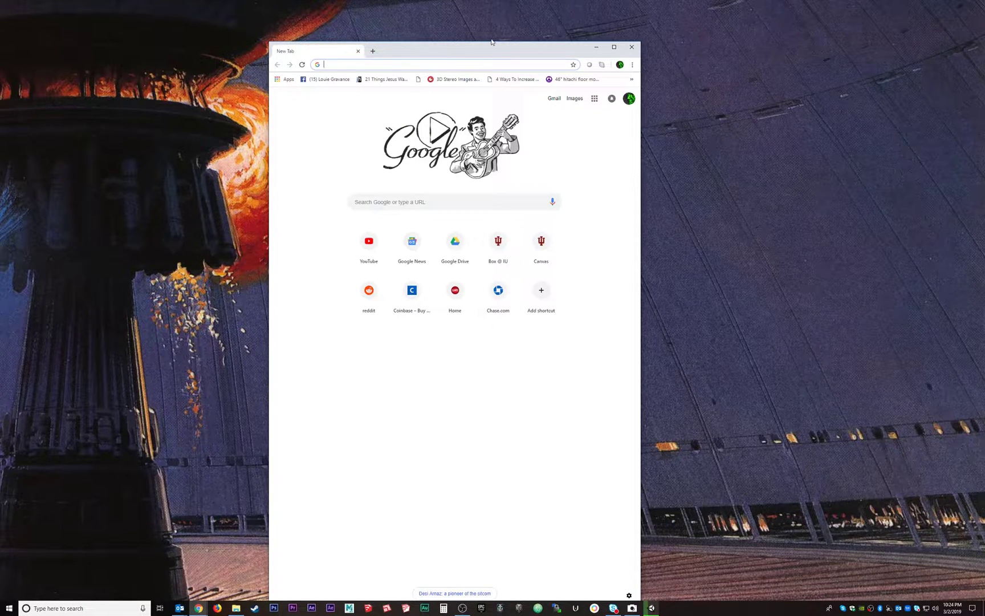
{"action": "left_click_drag", "start_coordinate": [493, 41], "coordinate": [280, 46]}
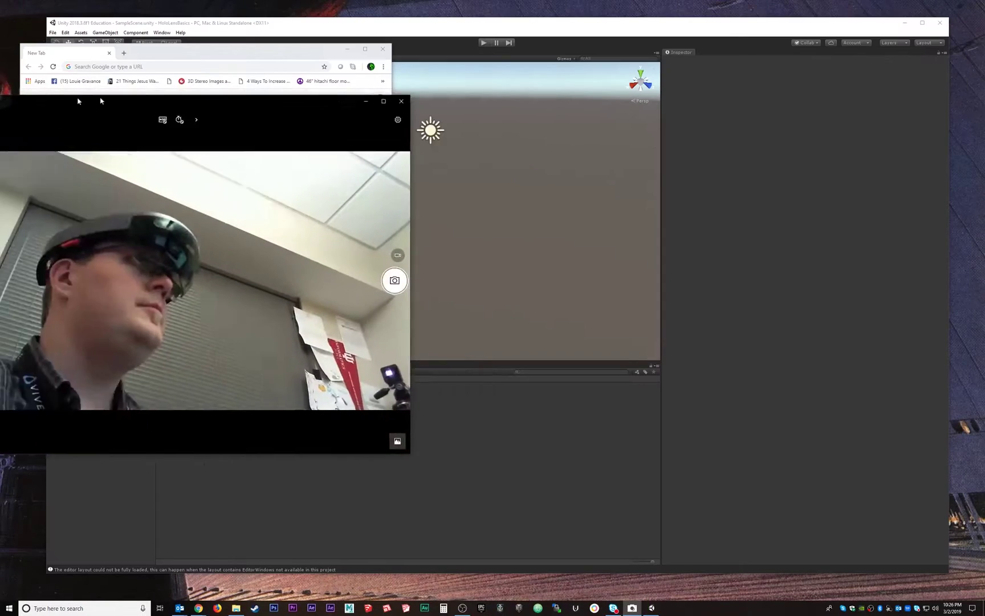
{"action": "left_click_drag", "start_coordinate": [76, 93], "coordinate": [300, 86]}
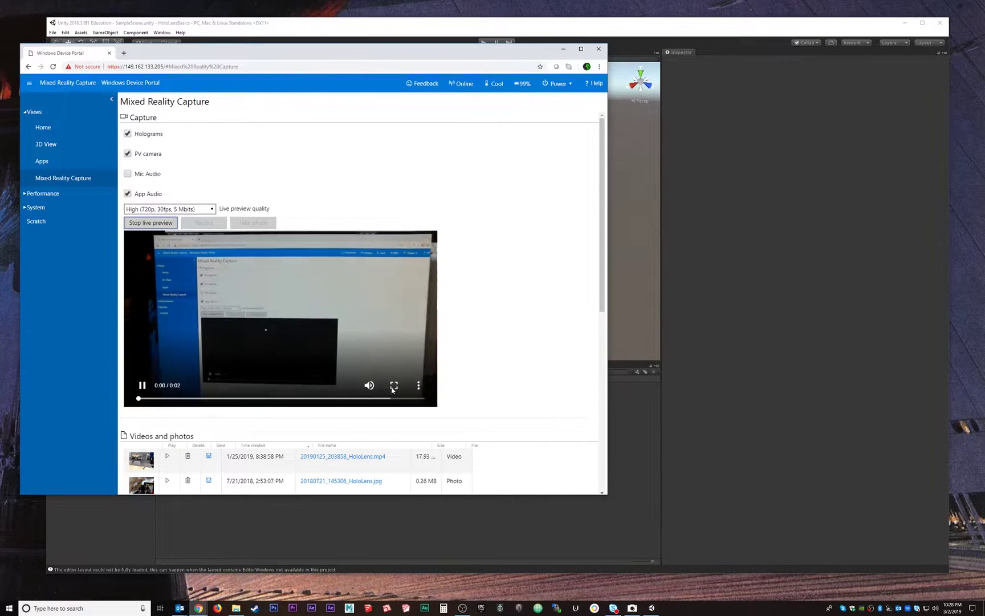
Step: Make the live preview full screen, launch HoloLens Settings and back out to its home page
{"action": "left_click", "coordinate": [393, 386]}
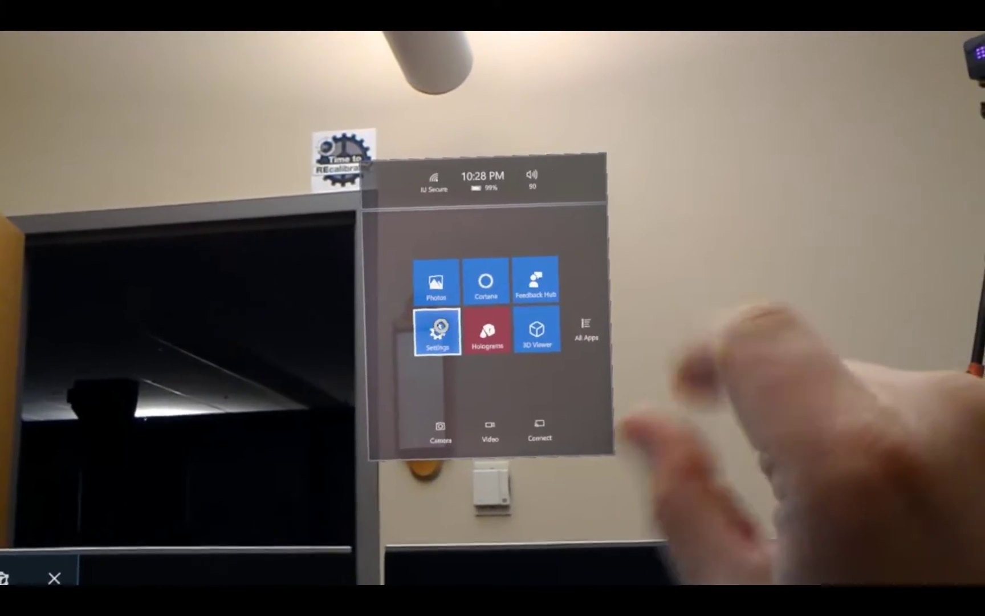
{"action": "left_click", "coordinate": [438, 333]}
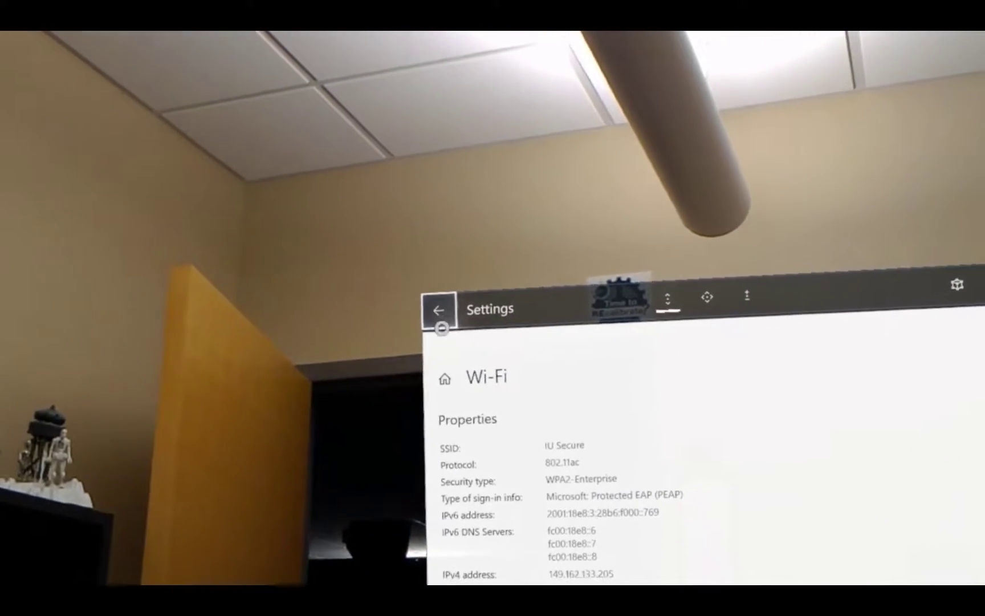
{"action": "left_click", "coordinate": [439, 319]}
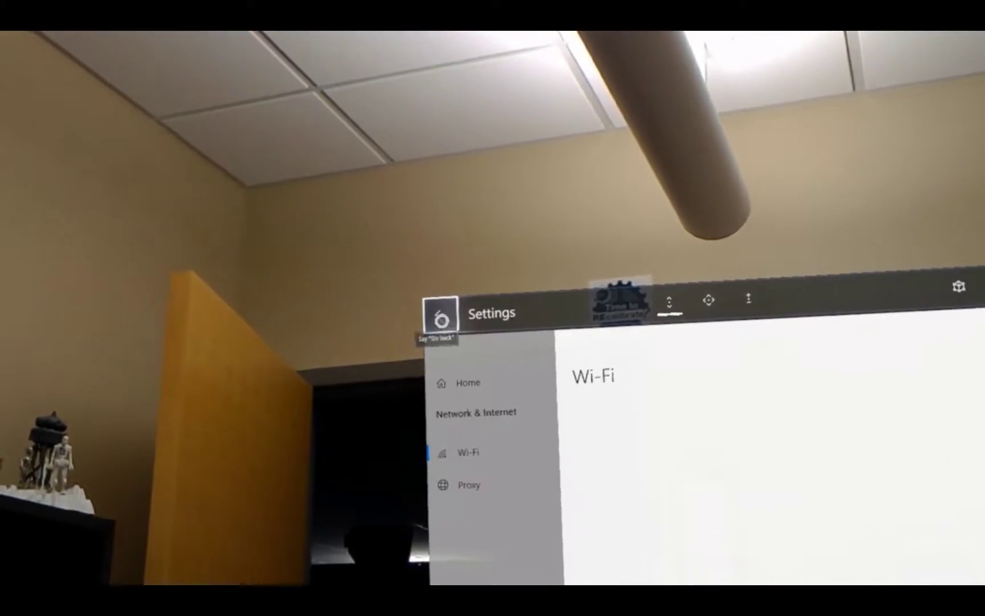
{"action": "left_click", "coordinate": [440, 320]}
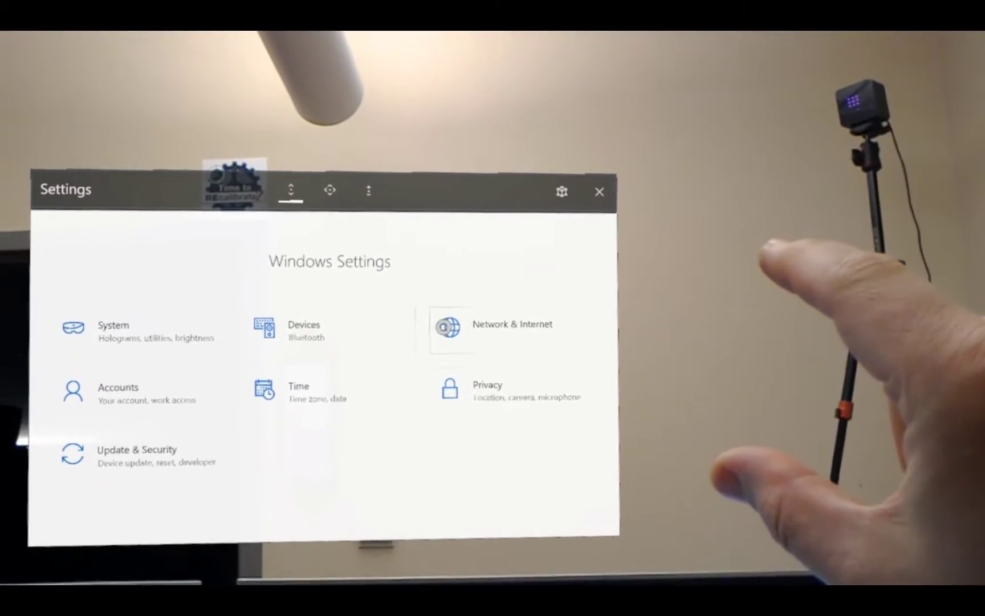
{"action": "left_click", "coordinate": [439, 321]}
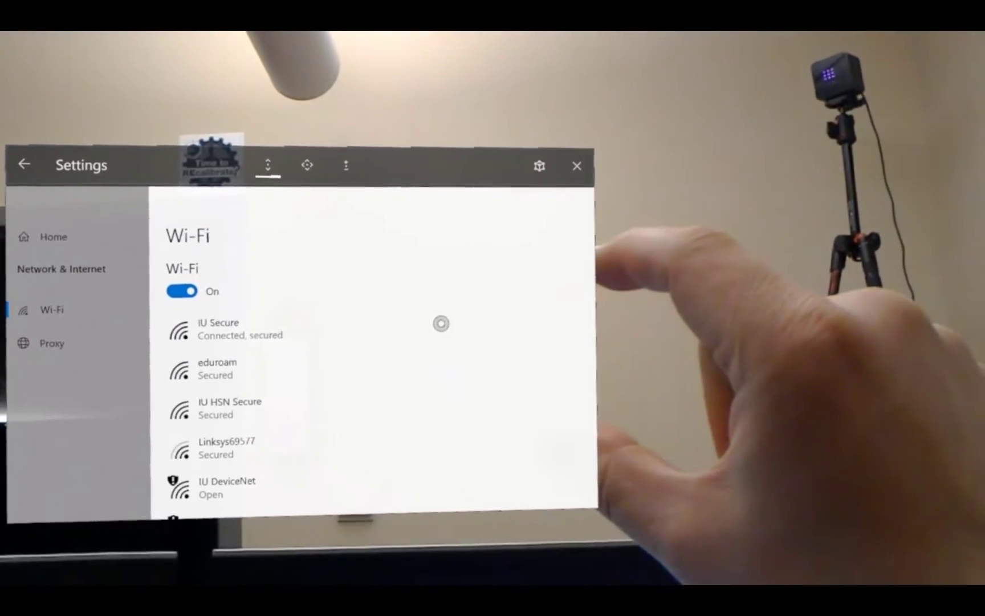
{"action": "left_click", "coordinate": [441, 322]}
{"action": "mouse_move", "coordinate": [441, 332]}
{"action": "left_mouse_down"}
{"action": "mouse_move", "coordinate": [467, 326]}
{"action": "mouse_move", "coordinate": [453, 321]}
{"action": "left_mouse_up"}
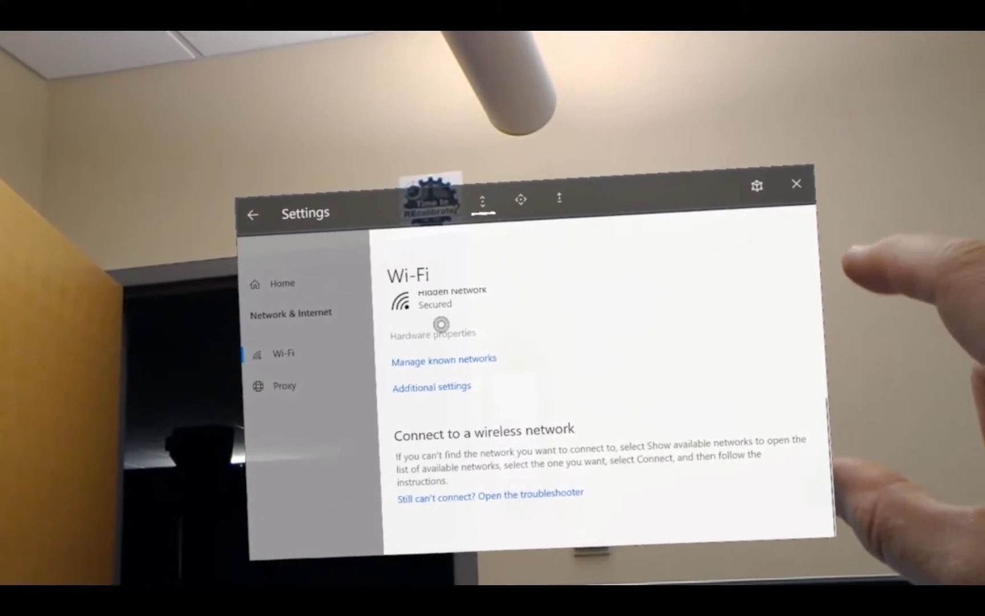
{"action": "left_click", "coordinate": [442, 326]}
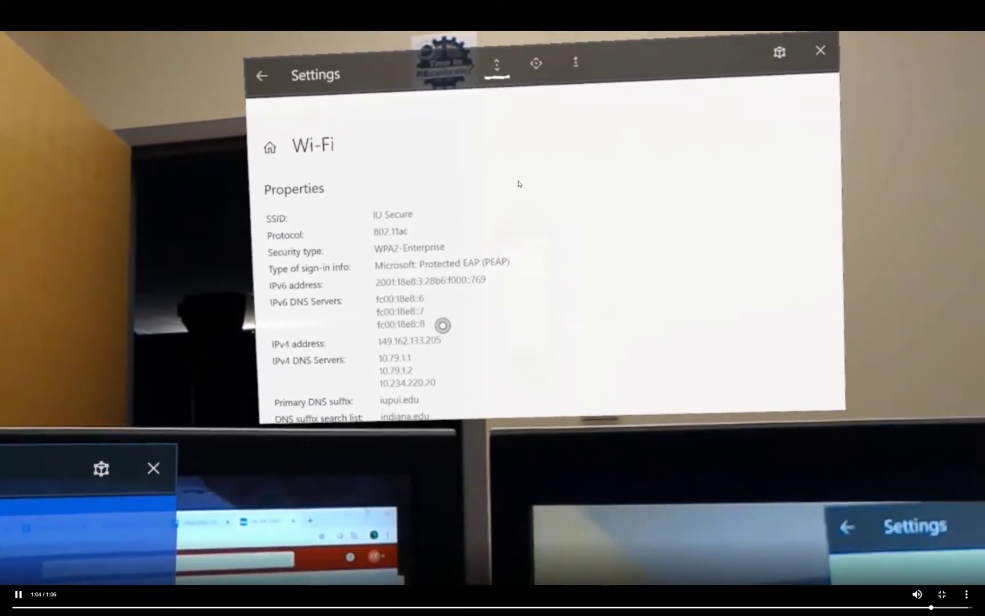
{"action": "key", "text": "Escape"}
{"action": "key", "text": "alt+Tab"}
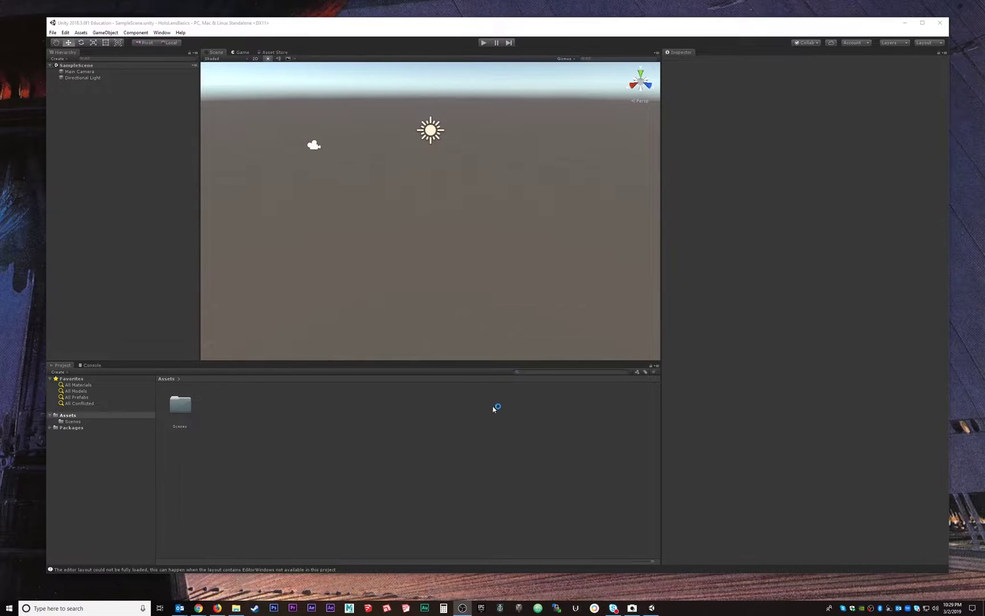
Step: Launch Firefox and load the pasted address 149.162.133.205
{"action": "left_click_drag", "start_coordinate": [540, 62], "coordinate": [368, 64]}
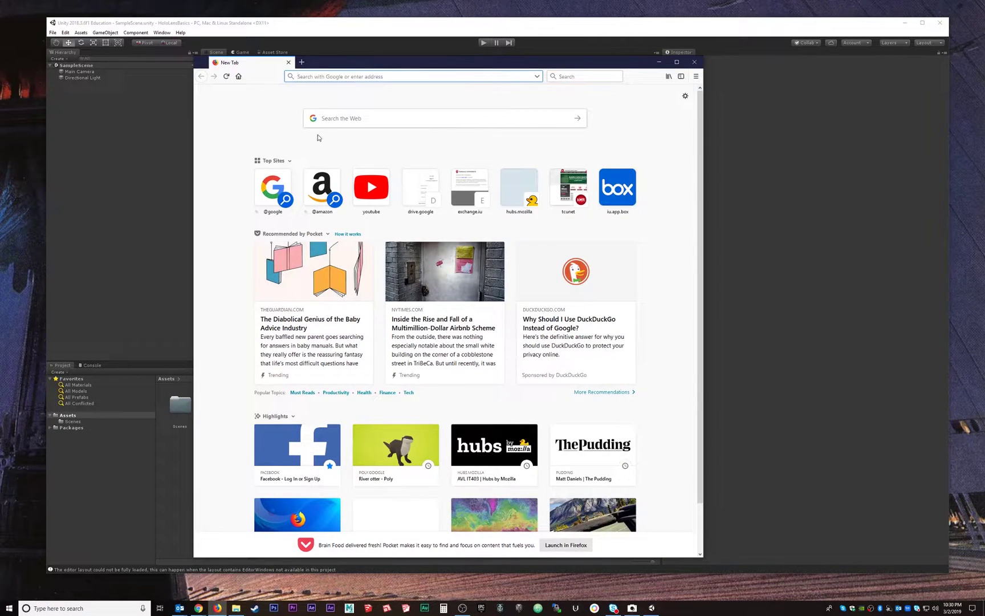
{"action": "type", "text": "149.162.133.205"}
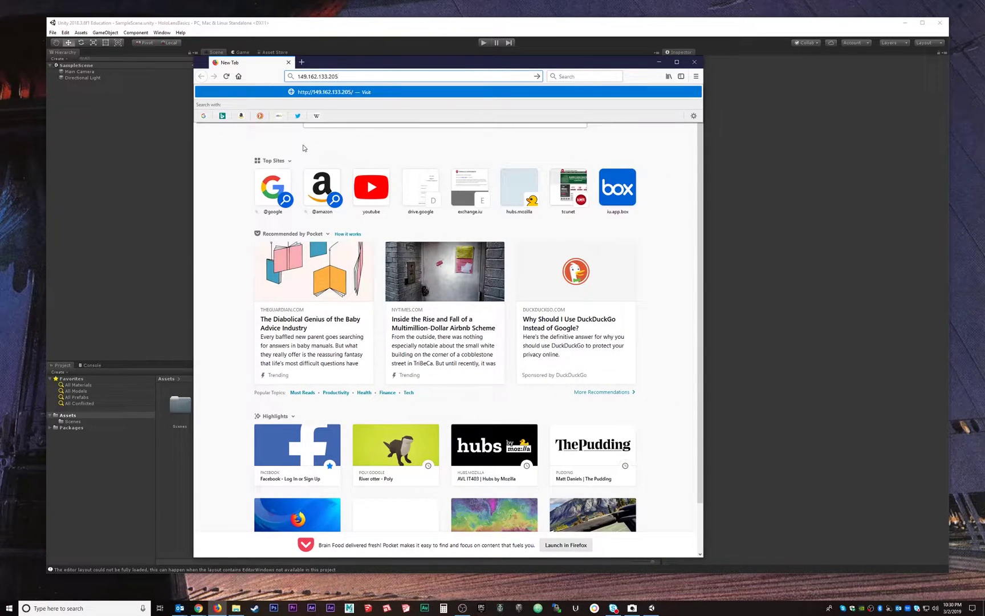
{"action": "key", "text": "Return"}
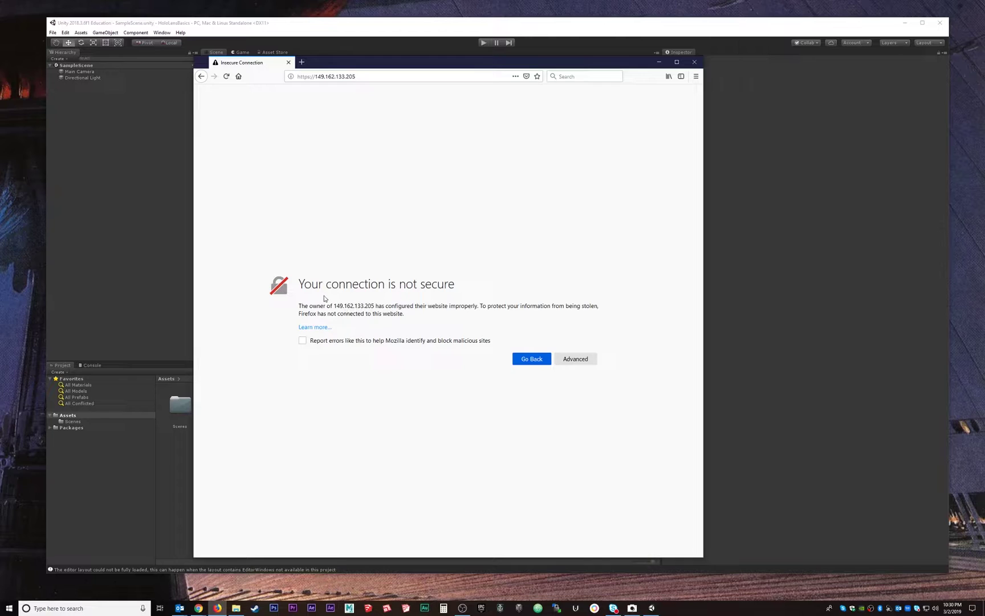
Step: Add and confirm a security exception for the HoloLens certificate
{"action": "left_click", "coordinate": [575, 361]}
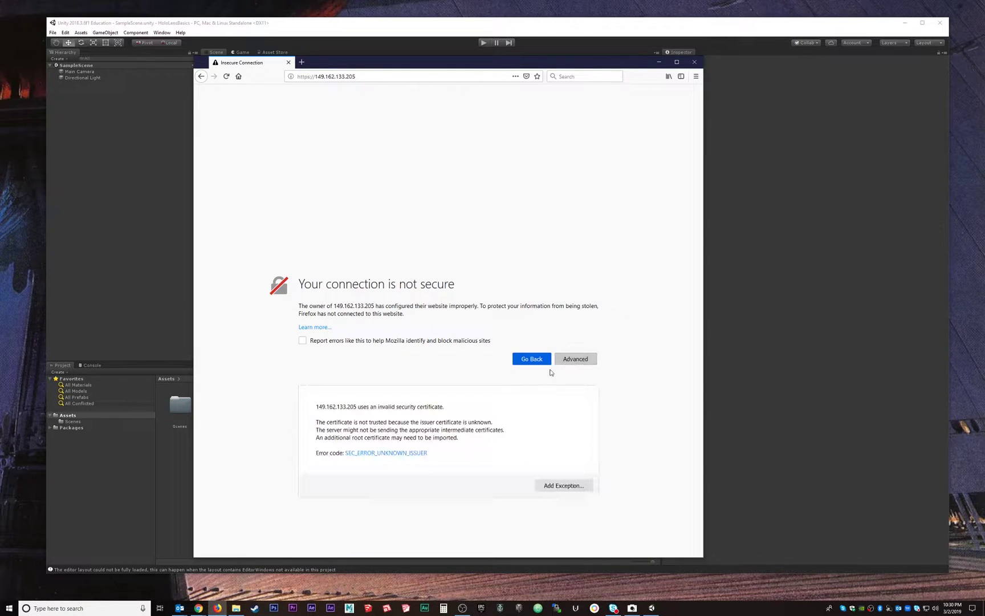
{"action": "left_click", "coordinate": [555, 486]}
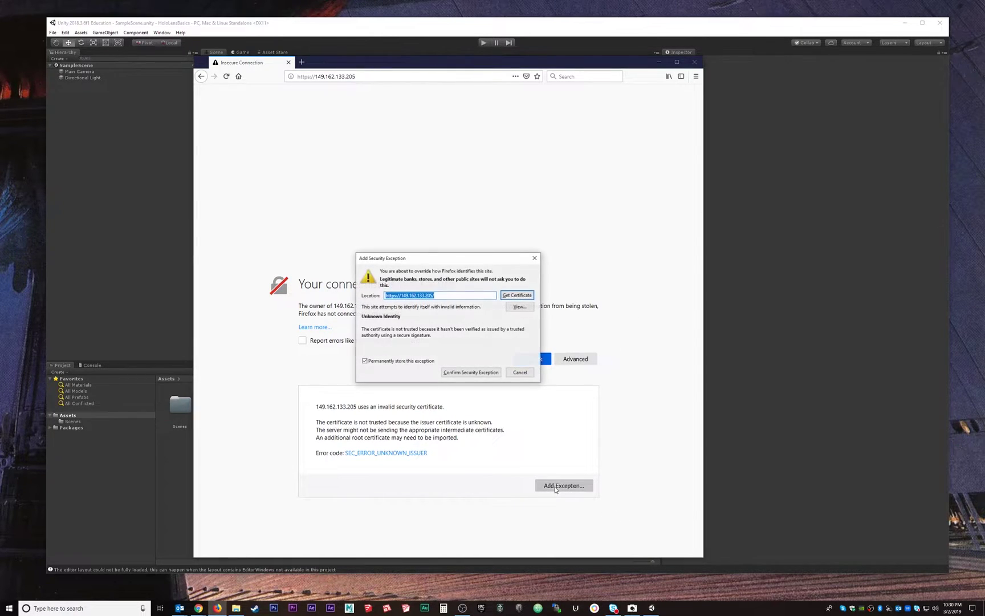
{"action": "left_click", "coordinate": [471, 372]}
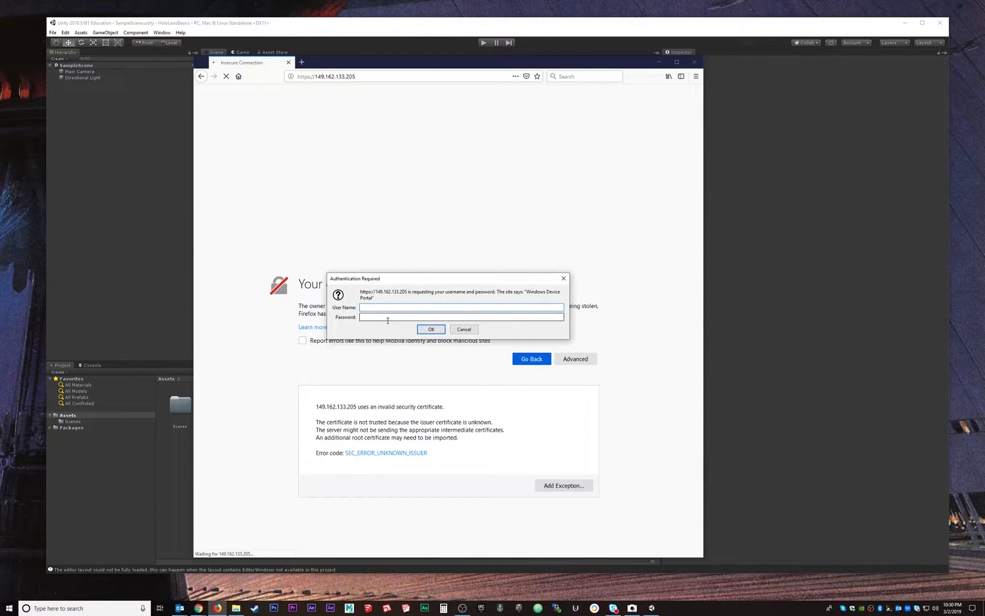
Step: Sign in to the Device Portal with the device username and password
{"action": "left_click_drag", "start_coordinate": [385, 279], "coordinate": [426, 182]}
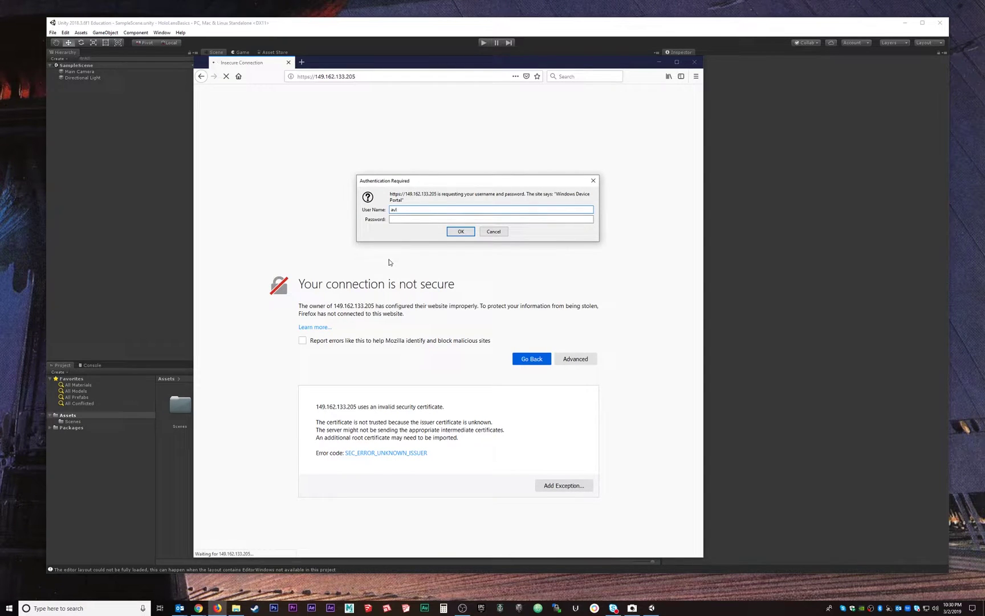
{"action": "key", "text": "Tab"}
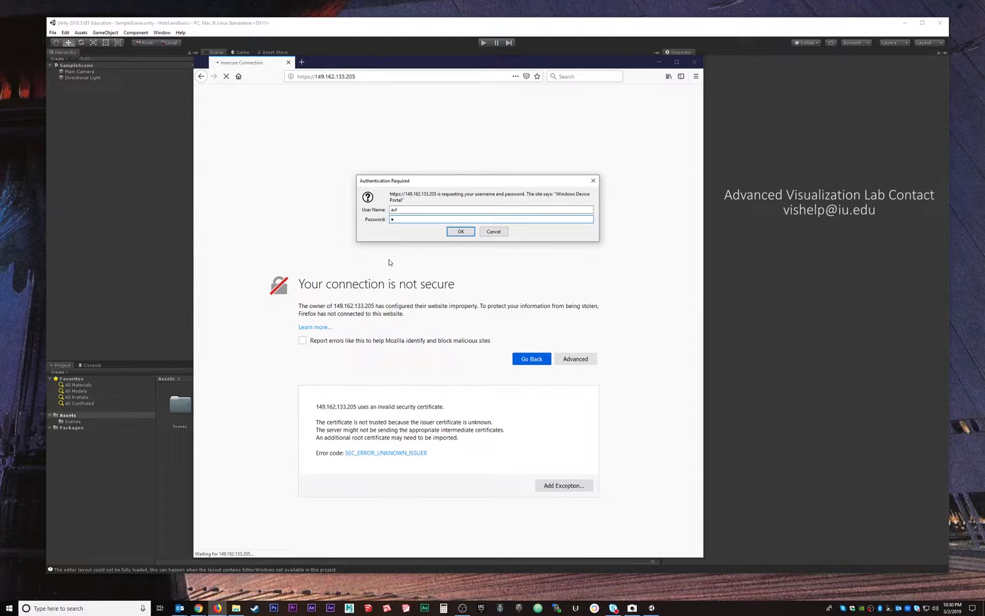
{"action": "type", "text": "•••••••"}
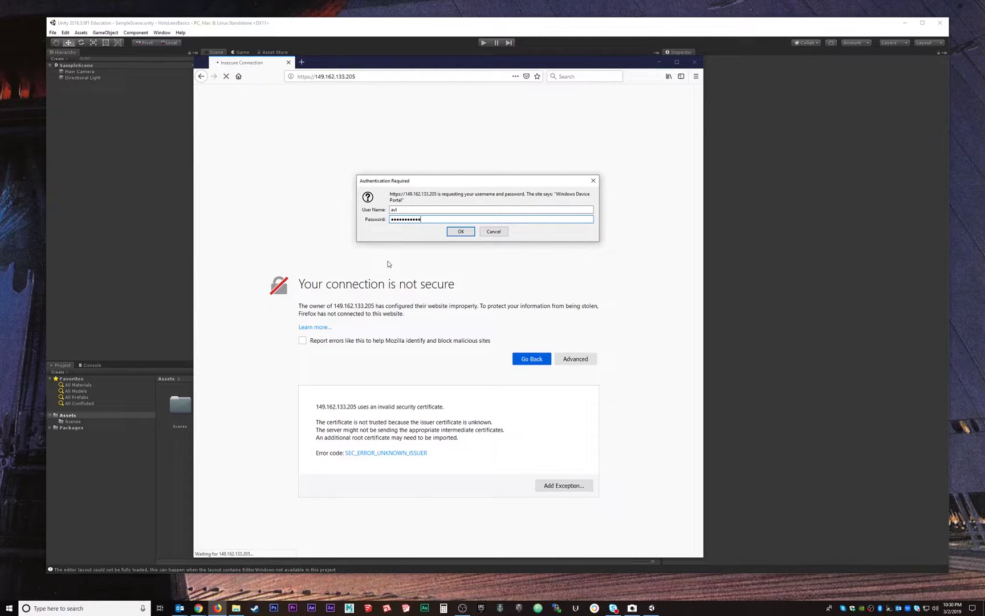
{"action": "key", "text": "Return"}
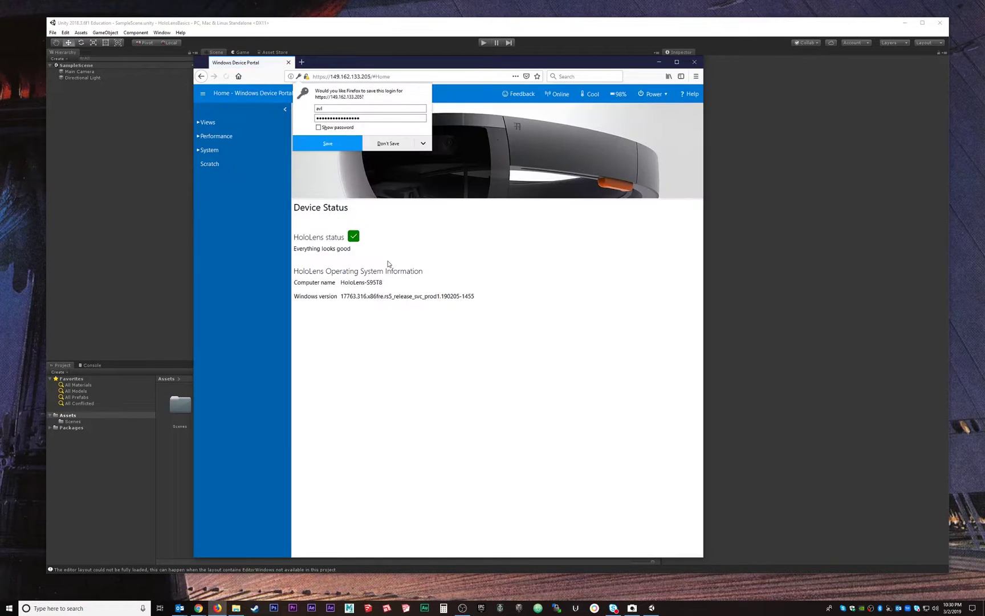
Step: Dismiss the save-login prompt and open the Device Portal's 3D View page
{"action": "left_click", "coordinate": [443, 202]}
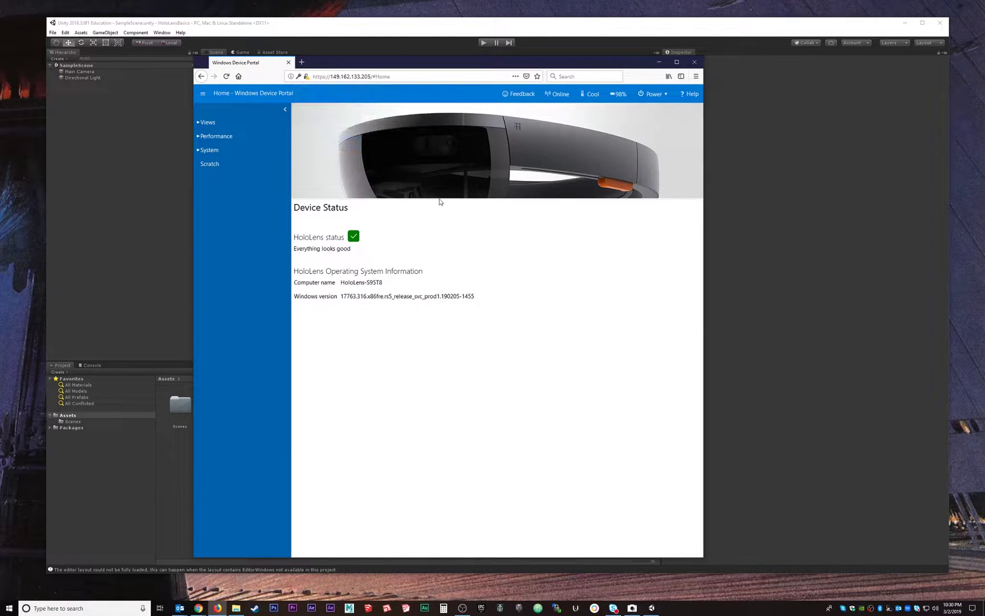
{"action": "left_click_drag", "start_coordinate": [404, 61], "coordinate": [441, 72]}
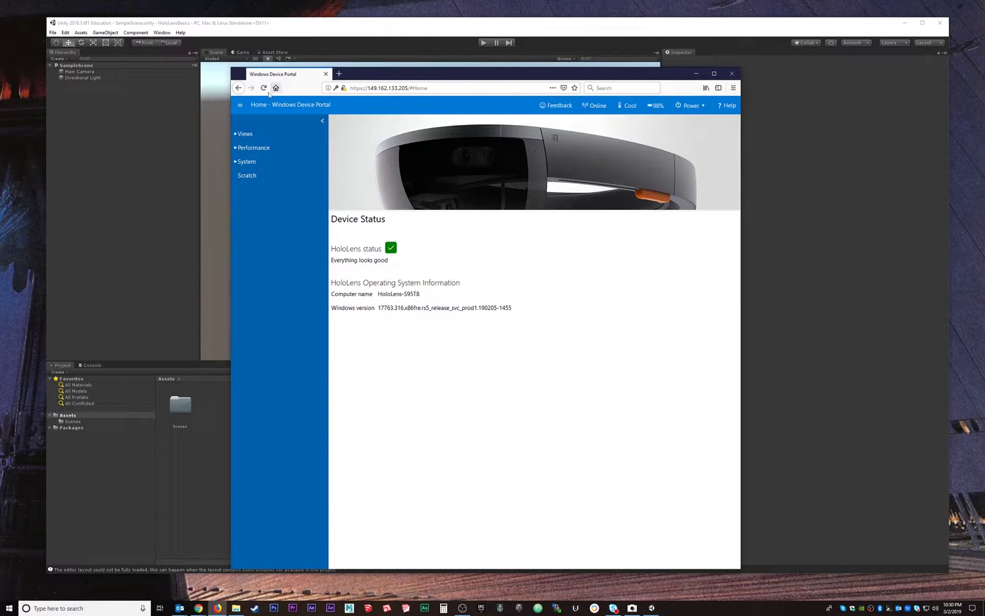
{"action": "left_click_drag", "start_coordinate": [427, 78], "coordinate": [404, 70]}
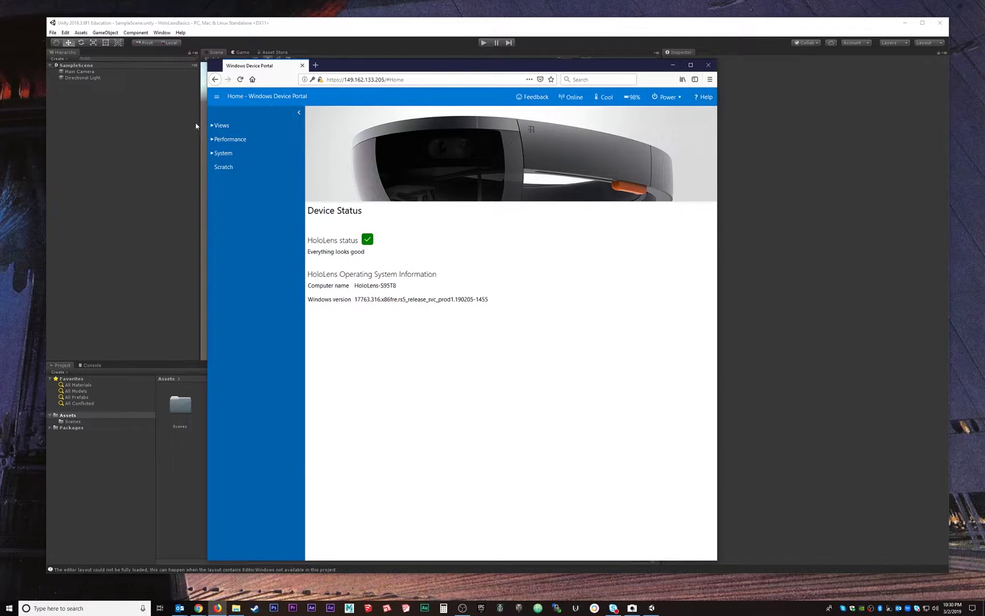
{"action": "left_click", "coordinate": [221, 125]}
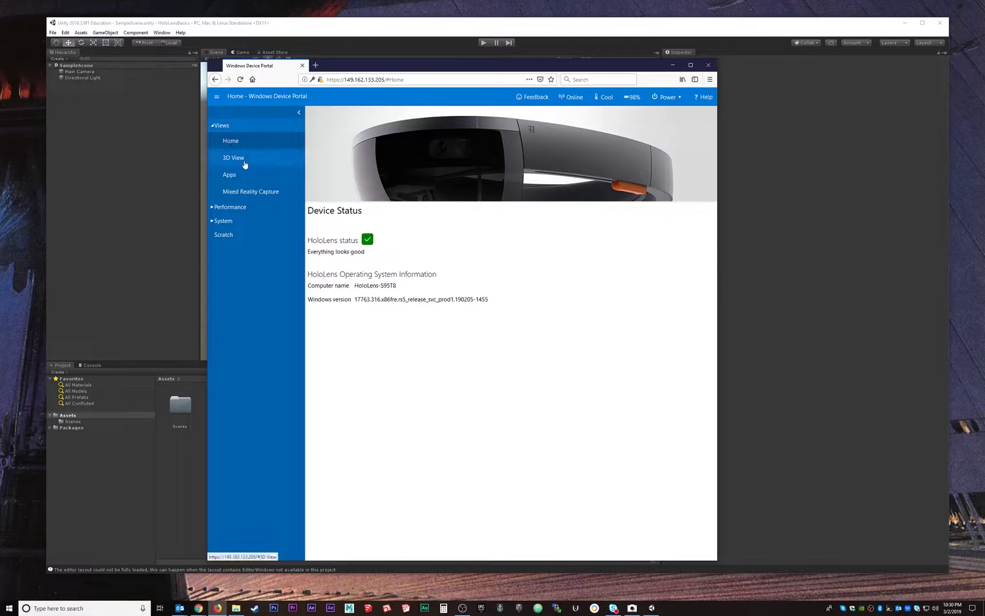
{"action": "left_click", "coordinate": [245, 164]}
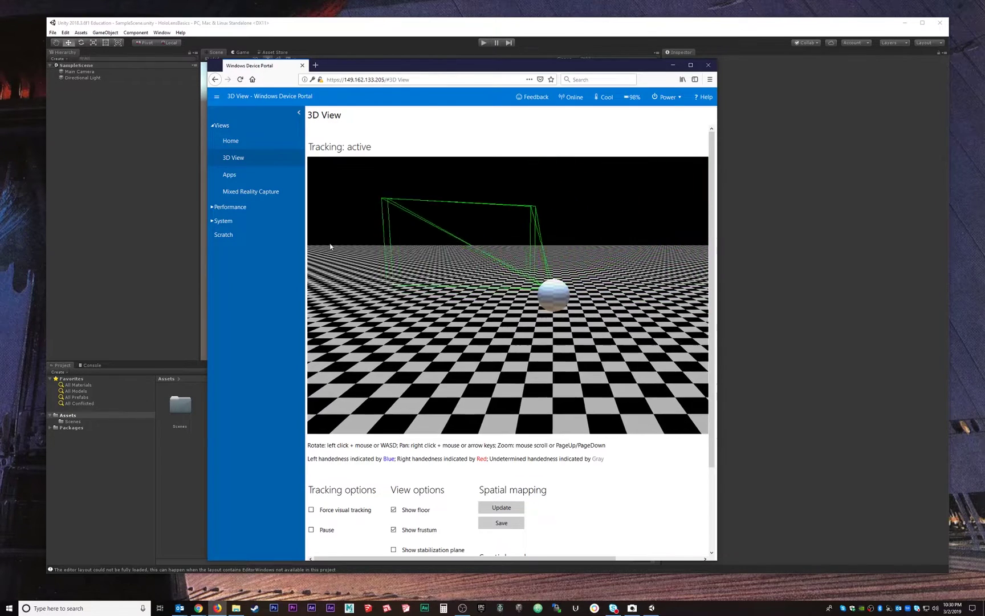
Step: Update the spatial mapping mesh, orbit around it, then go to Mixed Reality Capture
{"action": "left_click", "coordinate": [505, 510]}
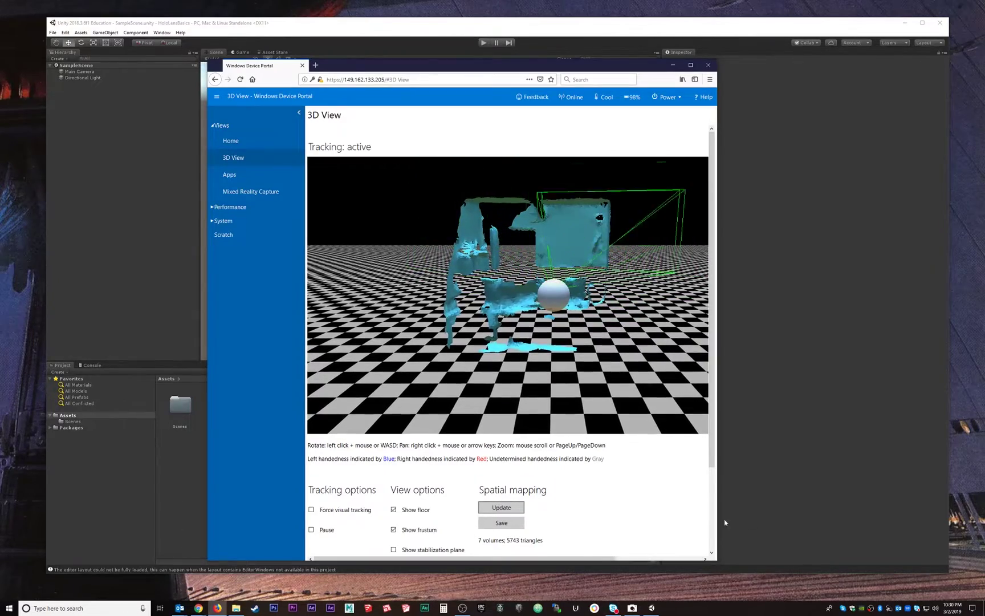
{"action": "key", "text": "d"}
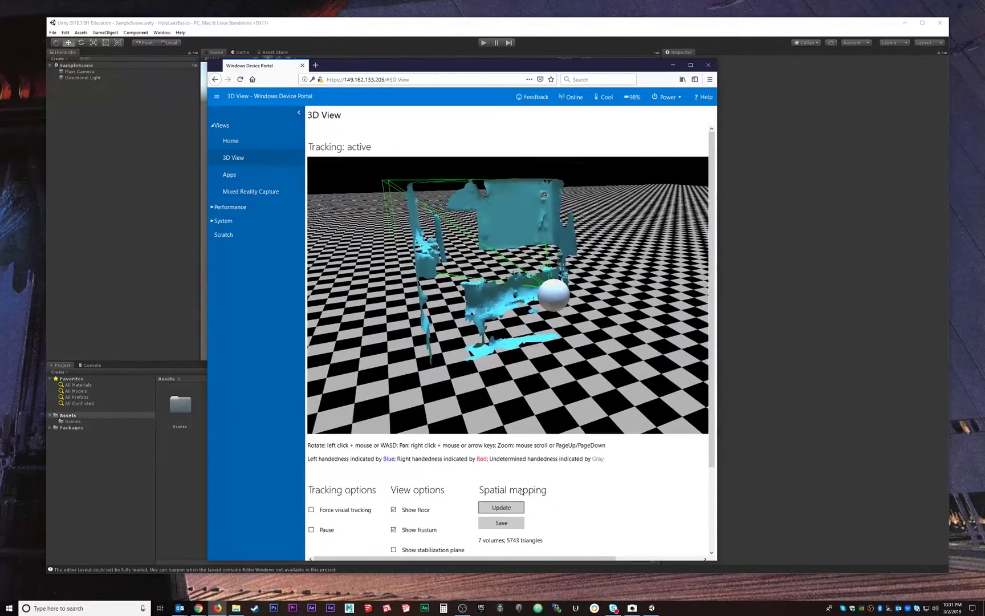
{"action": "left_click_drag", "start_coordinate": [479, 268], "coordinate": [590, 272]}
{"action": "left_click", "coordinate": [271, 194]}
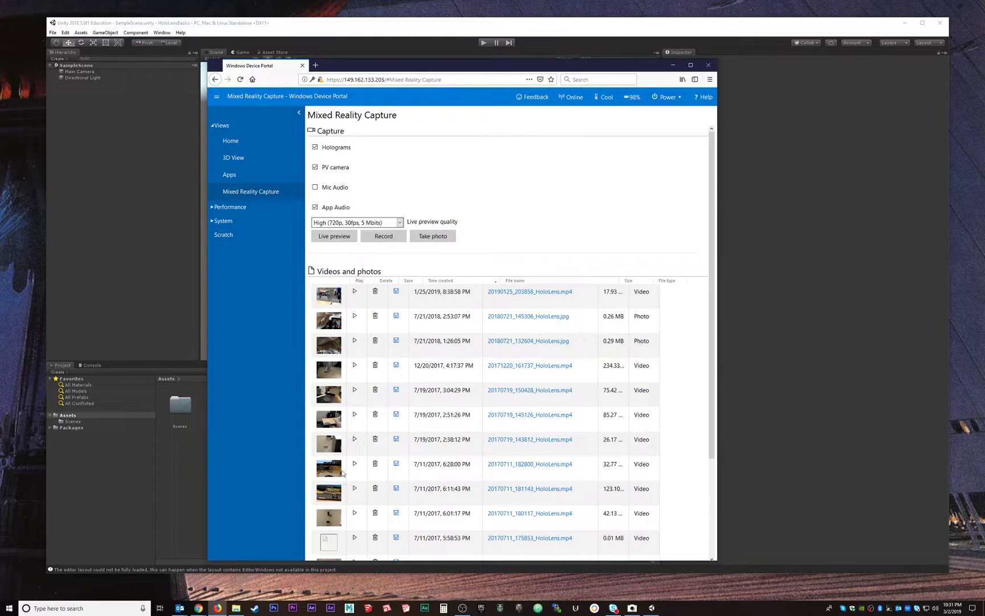
Step: Run the HoloLens live preview, stop it, and minimize Firefox to reveal Unity
{"action": "left_click", "coordinate": [342, 236]}
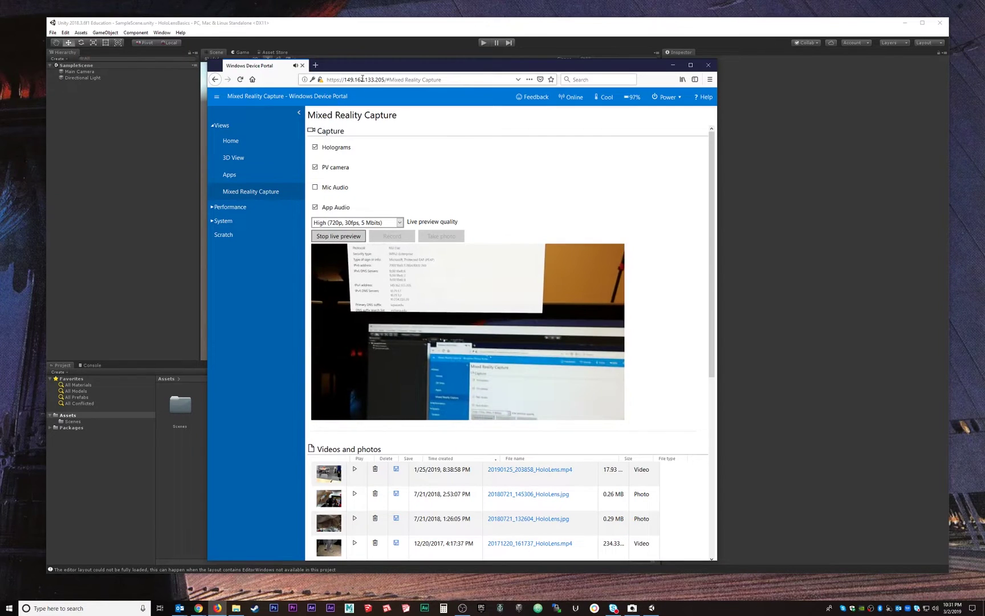
{"action": "left_click", "coordinate": [387, 80]}
{"action": "left_click", "coordinate": [386, 80]}
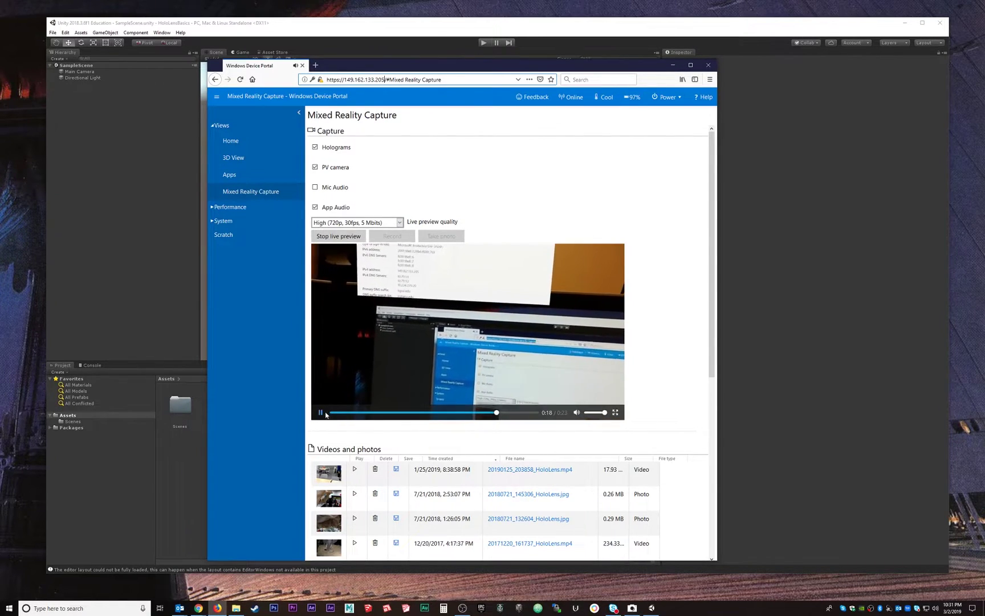
{"action": "left_click", "coordinate": [319, 413]}
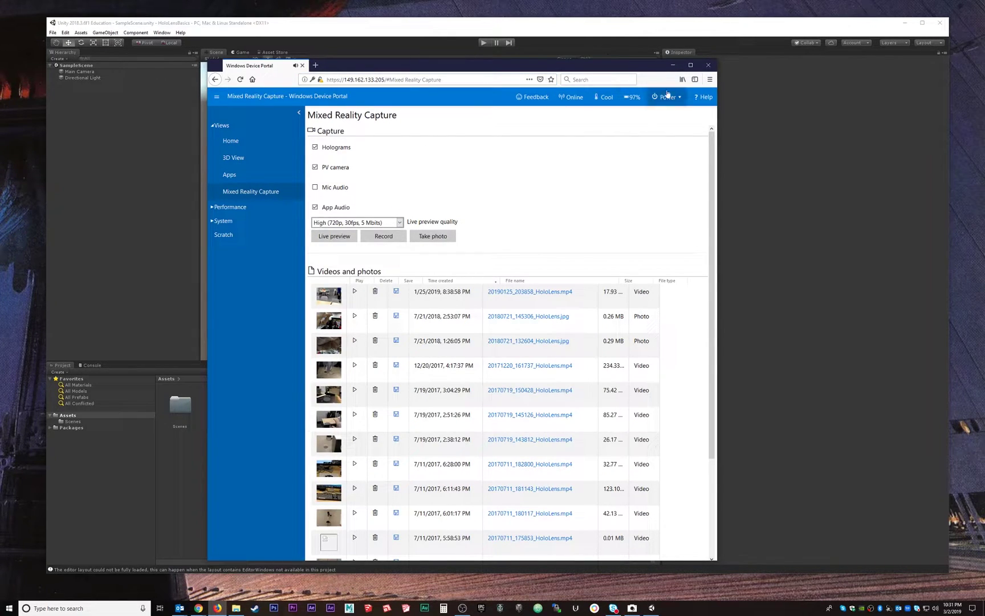
{"action": "left_click", "coordinate": [673, 65]}
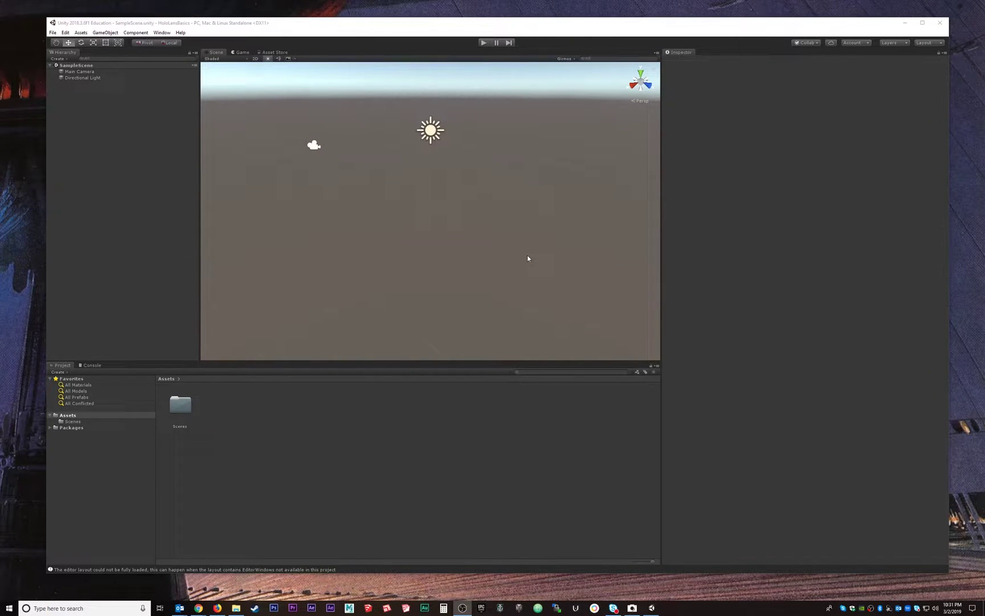
Step: Give the Main Camera a black (000000) background with Solid Color clear flags
{"action": "left_click", "coordinate": [83, 72]}
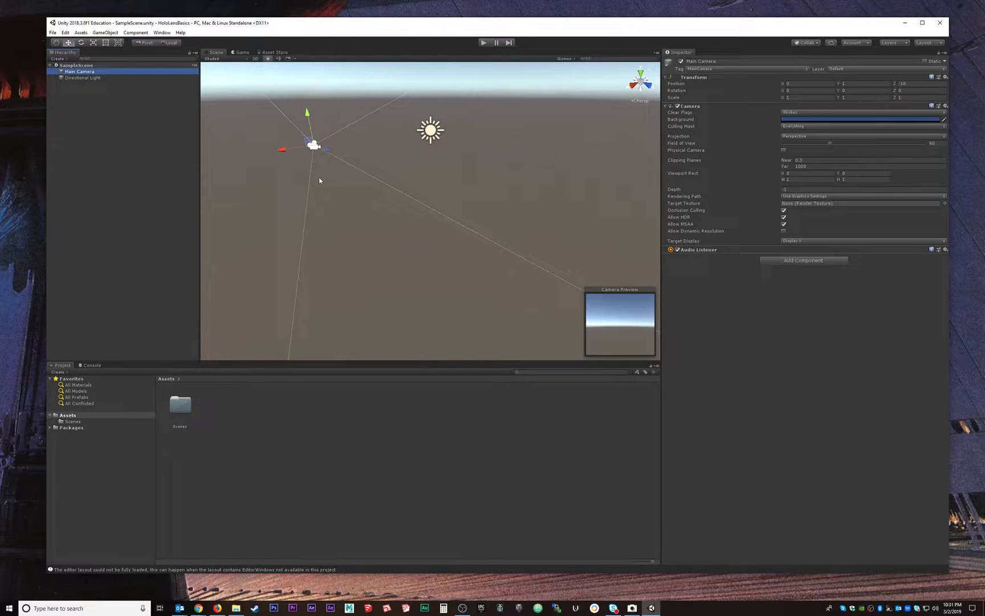
{"action": "left_click_drag", "start_coordinate": [319, 181], "coordinate": [355, 188], "text": "alt"}
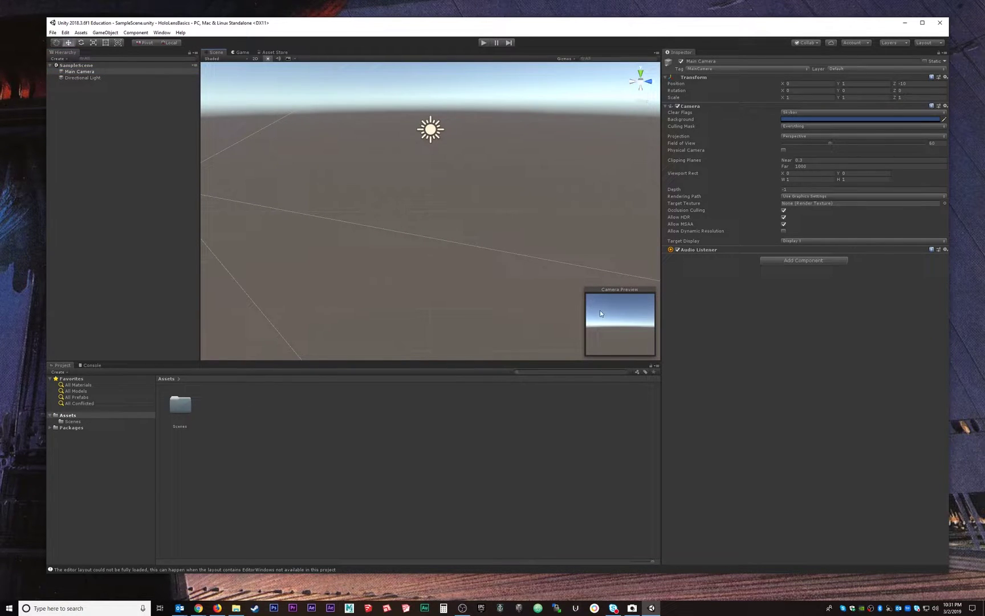
{"action": "left_click_drag", "start_coordinate": [286, 191], "coordinate": [427, 244], "text": "alt"}
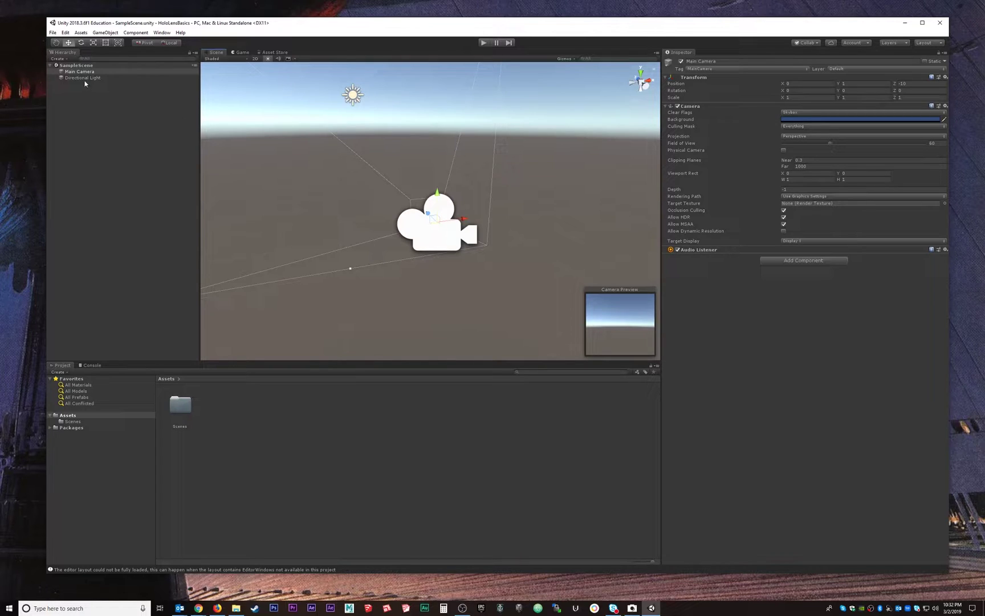
{"action": "left_click_drag", "start_coordinate": [479, 219], "coordinate": [459, 213], "text": "alt"}
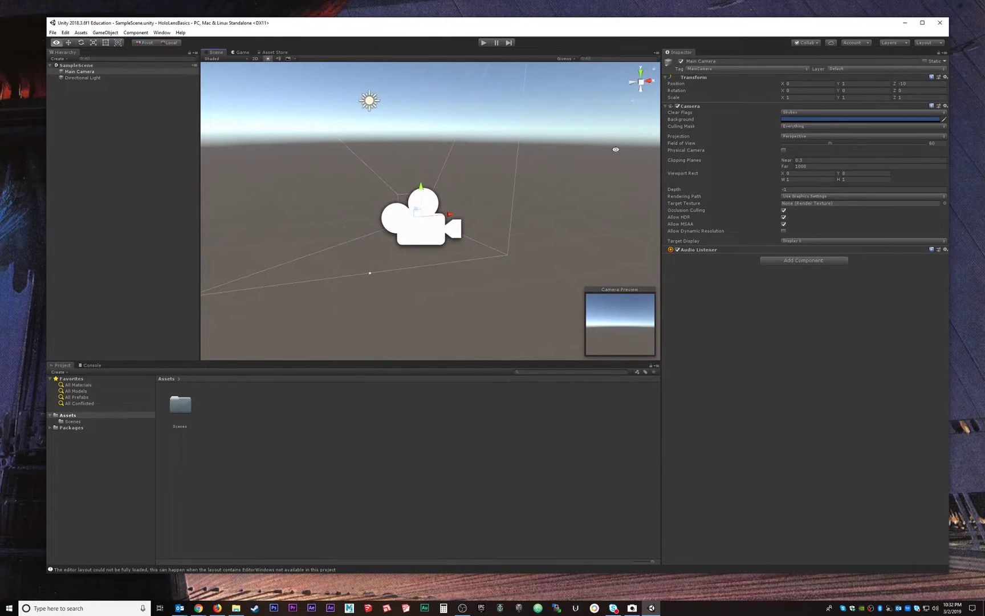
{"action": "left_click", "coordinate": [792, 120]}
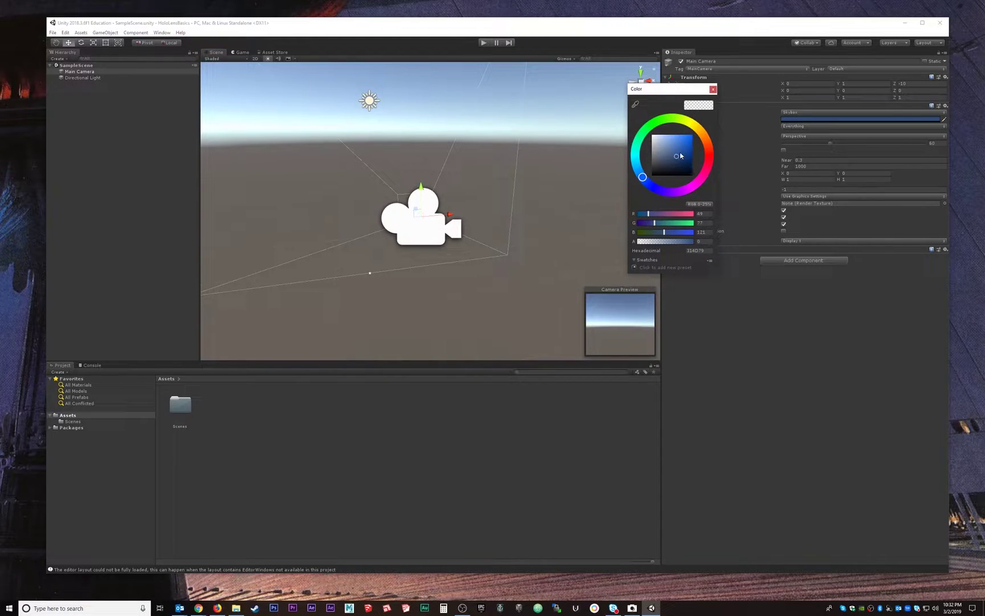
{"action": "left_click_drag", "start_coordinate": [681, 156], "coordinate": [644, 184]}
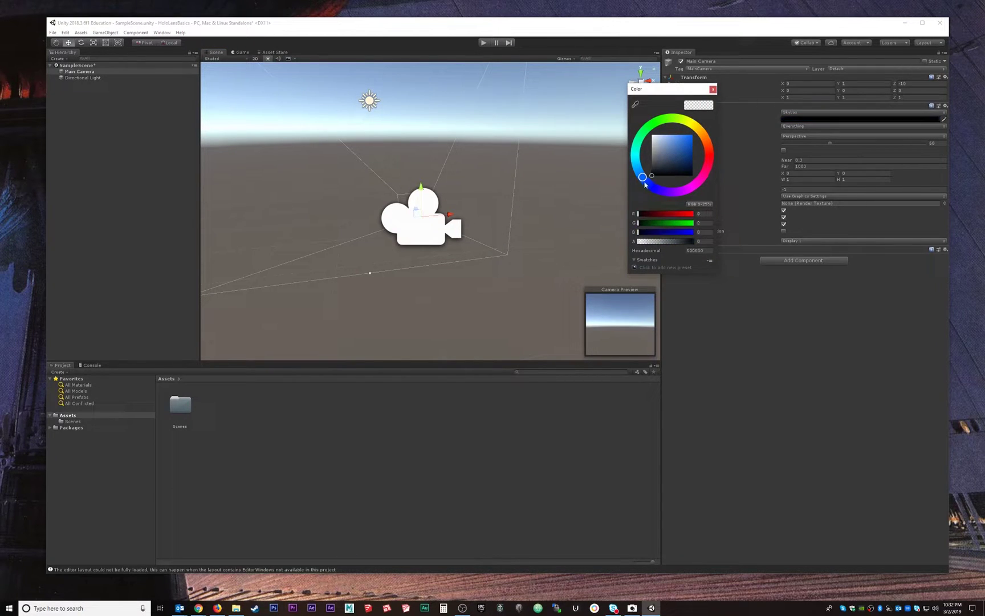
{"action": "left_click", "coordinate": [713, 90]}
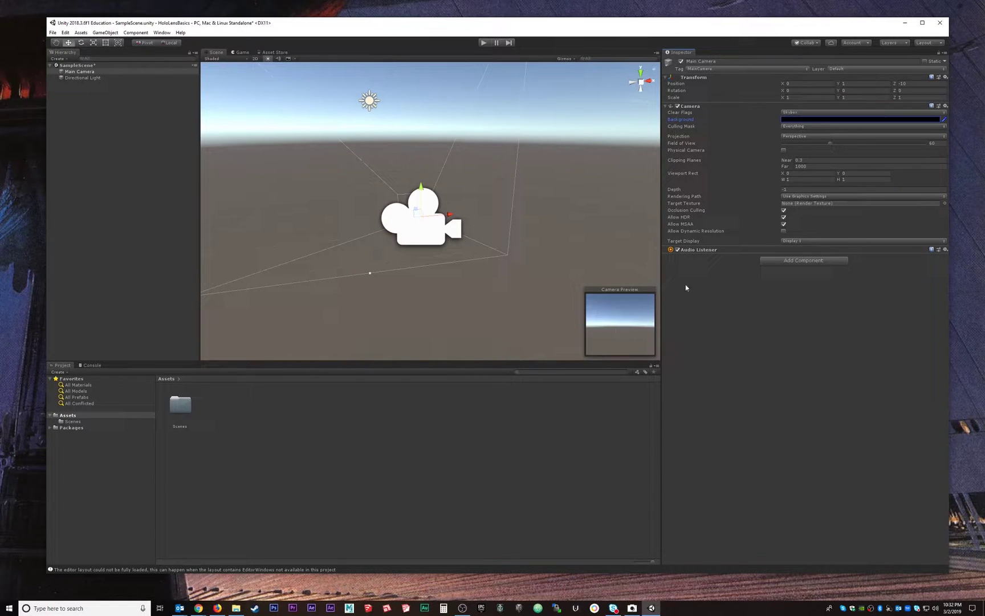
{"action": "left_click", "coordinate": [810, 114]}
{"action": "left_click", "coordinate": [805, 126]}
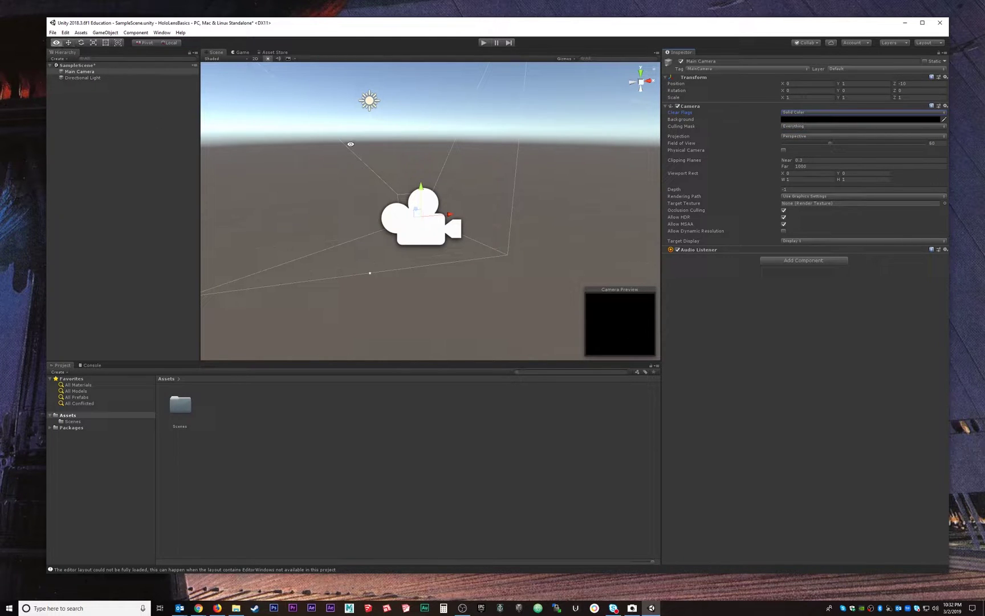
Step: Add a sphere and move it in front of the Main Camera
{"action": "left_click_drag", "start_coordinate": [449, 173], "coordinate": [499, 154], "text": "alt"}
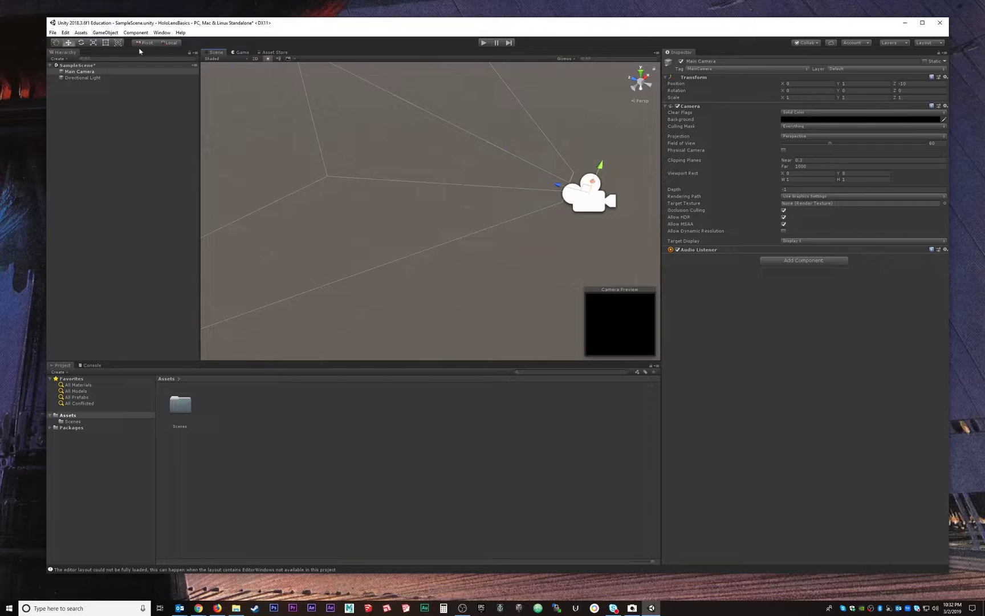
{"action": "left_click", "coordinate": [106, 32]}
{"action": "mouse_move", "coordinate": [121, 59]}
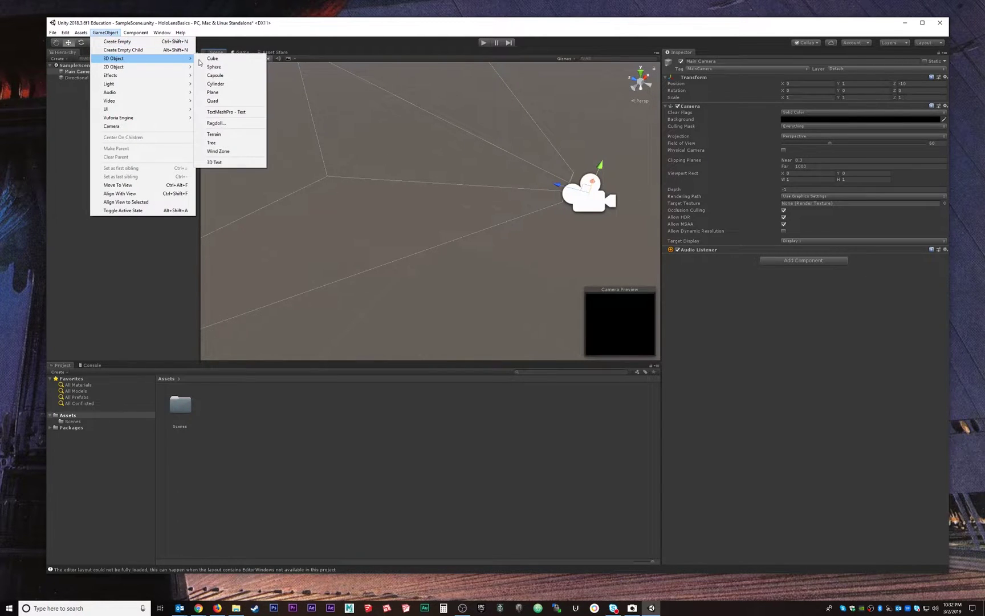
{"action": "left_click", "coordinate": [212, 67]}
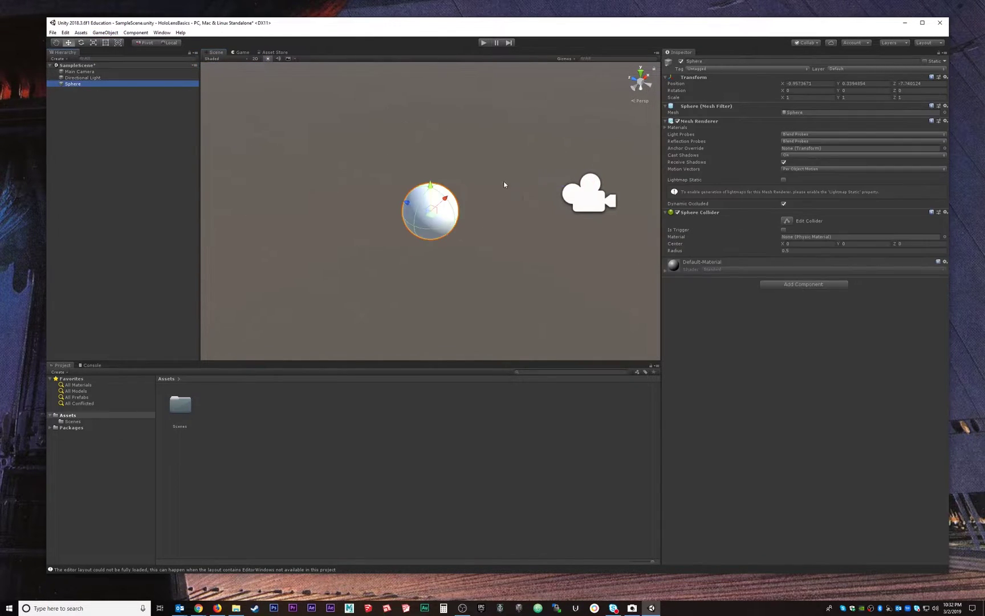
{"action": "left_click_drag", "start_coordinate": [432, 219], "coordinate": [437, 174]}
Step: Rotate the Main Camera toward the sphere (X rotation 5.412) and save the scene
{"action": "left_click", "coordinate": [513, 275]}
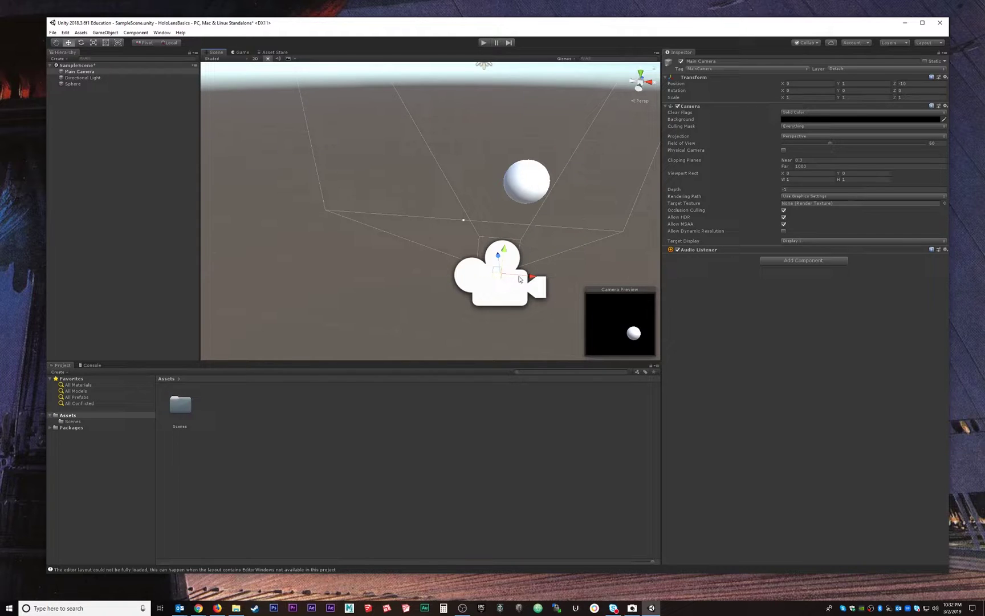
{"action": "key", "text": "e"}
{"action": "left_click_drag", "start_coordinate": [517, 281], "coordinate": [497, 268]}
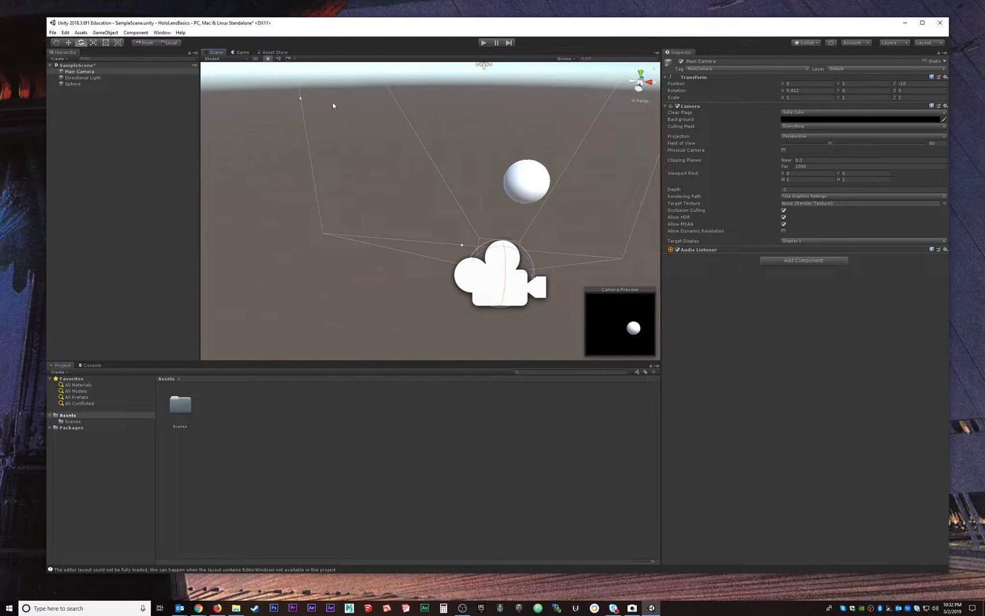
{"action": "key", "text": "ctrl+s"}
Step: Open Build Settings, add SampleScene to the build and switch the platform to Universal Windows Platform
{"action": "left_click", "coordinate": [53, 33]}
{"action": "left_click", "coordinate": [81, 109]}
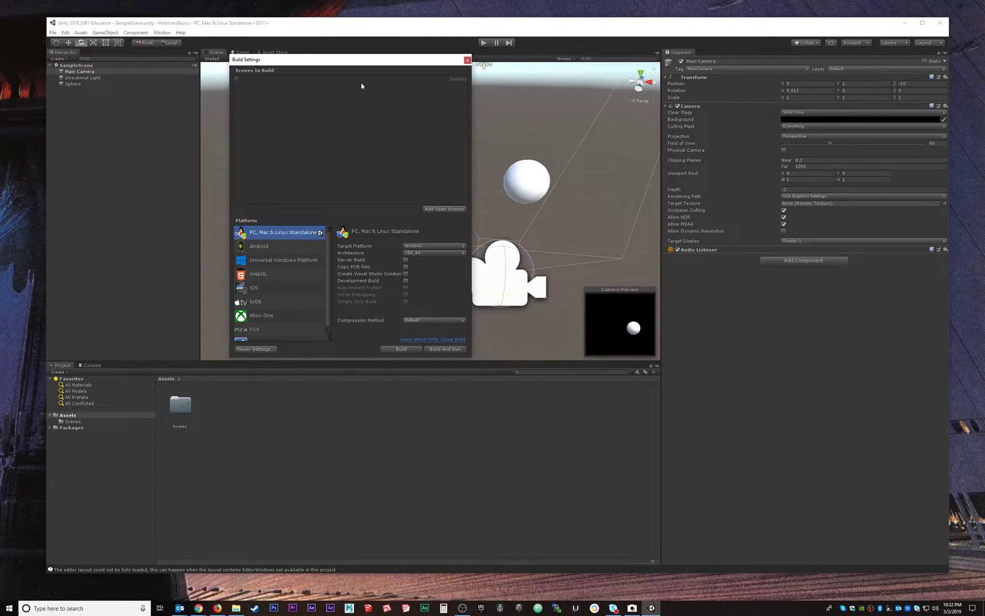
{"action": "left_click_drag", "start_coordinate": [355, 67], "coordinate": [283, 103]}
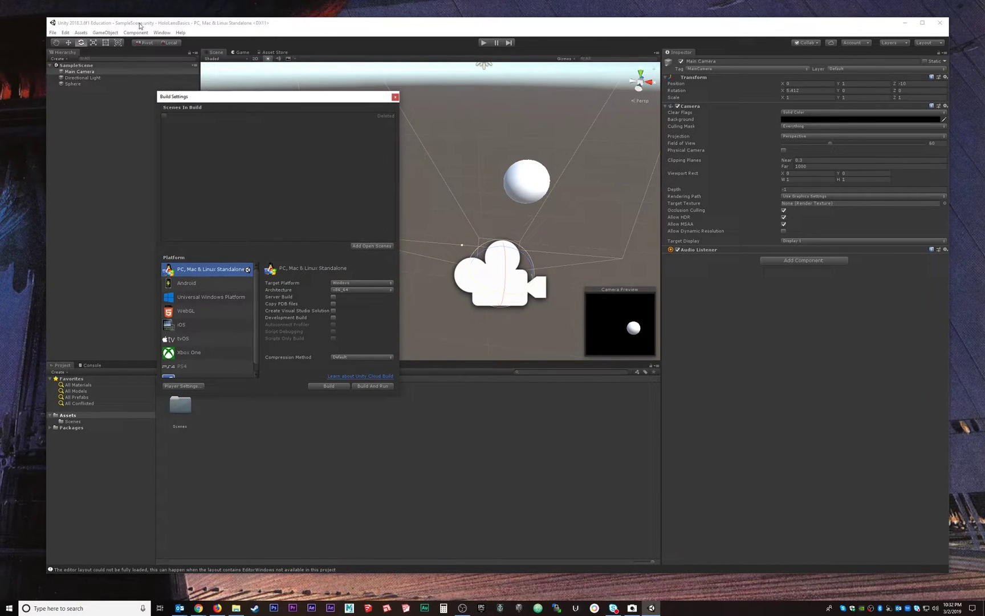
{"action": "left_click", "coordinate": [370, 246]}
{"action": "left_click", "coordinate": [217, 298]}
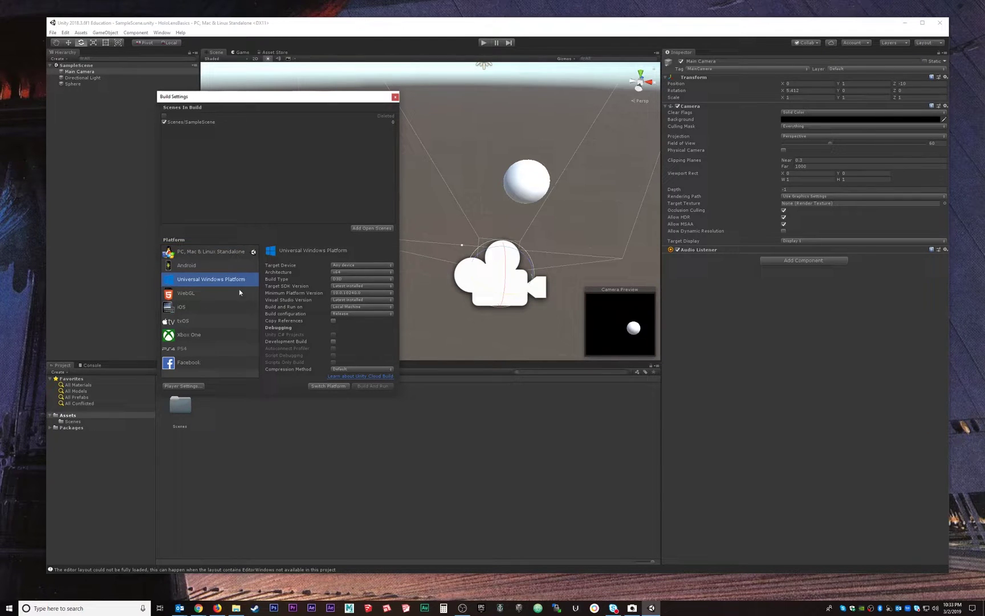
{"action": "left_click", "coordinate": [314, 388]}
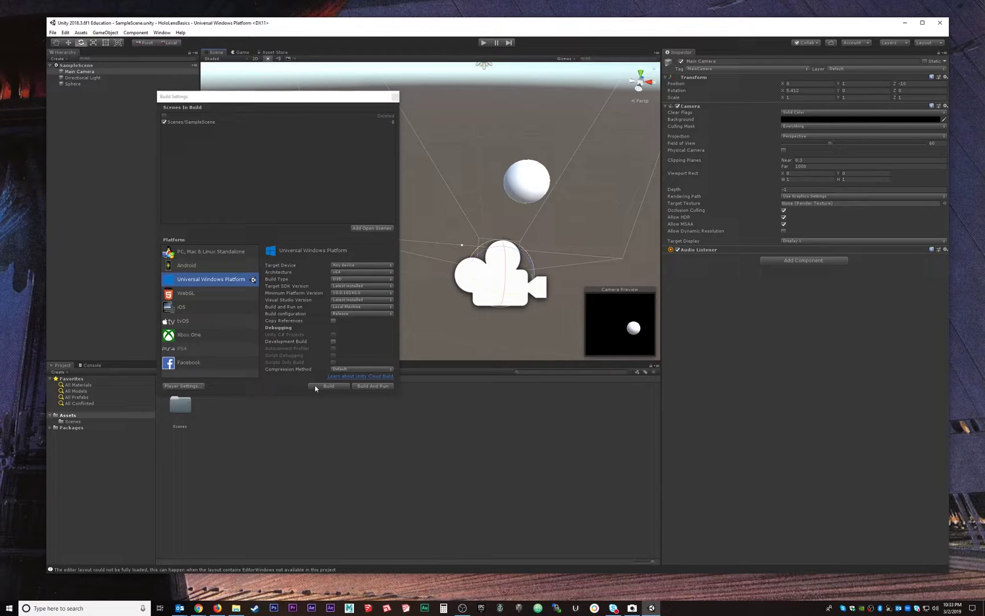
Step: Set Target Device to HoloLens and Architecture to x86, keeping Target SDK at Latest installed
{"action": "left_click", "coordinate": [336, 267]}
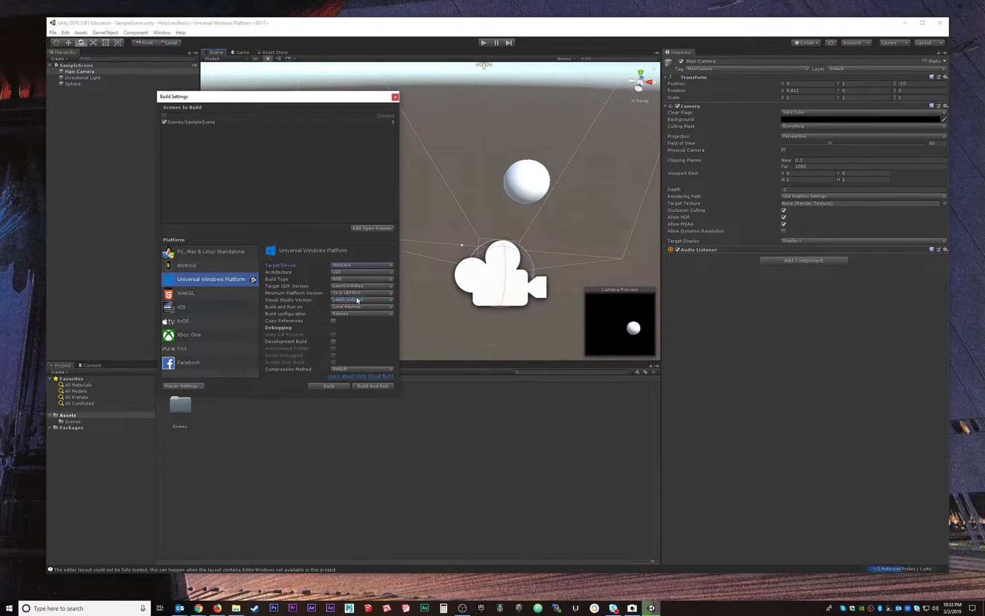
{"action": "left_click", "coordinate": [339, 273]}
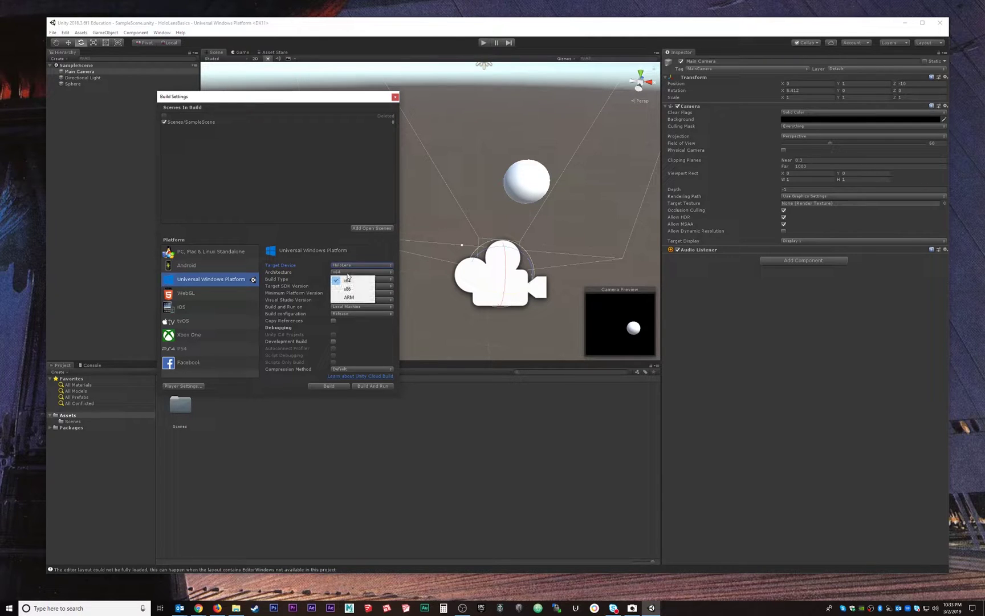
{"action": "left_click", "coordinate": [349, 290]}
{"action": "left_click", "coordinate": [338, 286]}
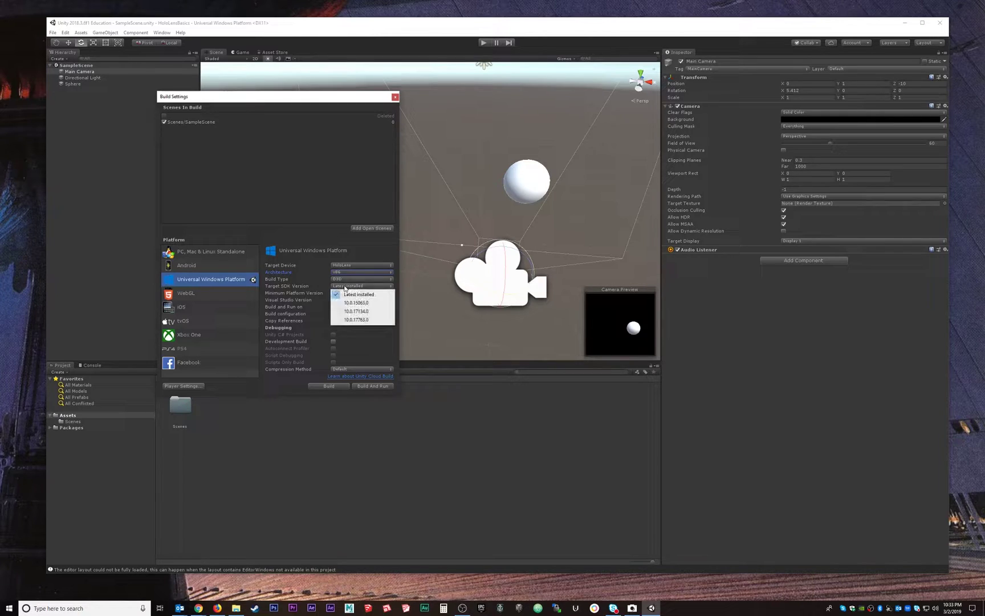
{"action": "left_click", "coordinate": [360, 297]}
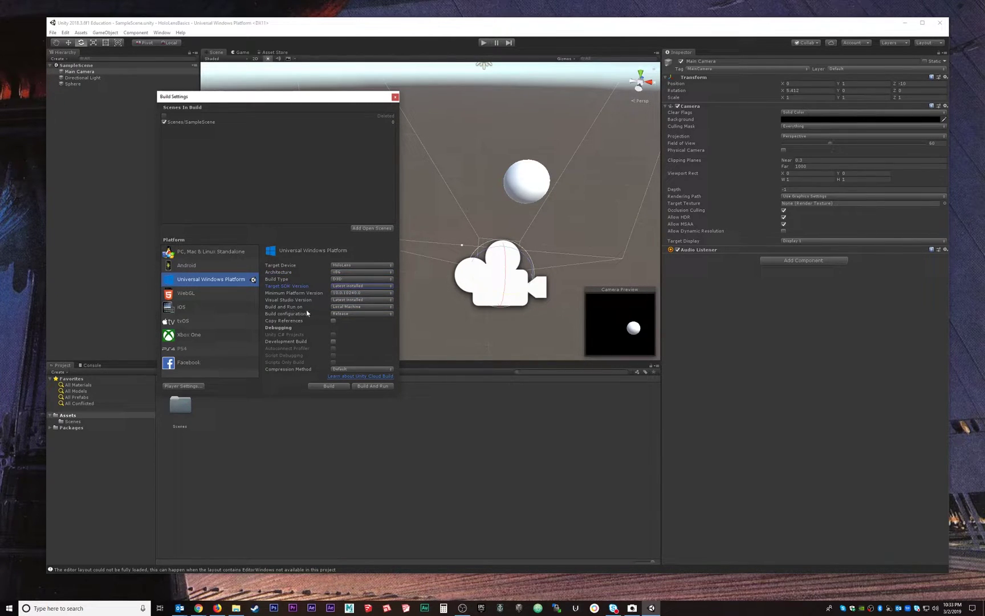
Step: Check Virtual Reality Supported under XR Settings in the UWP Player Settings
{"action": "left_click", "coordinate": [183, 386]}
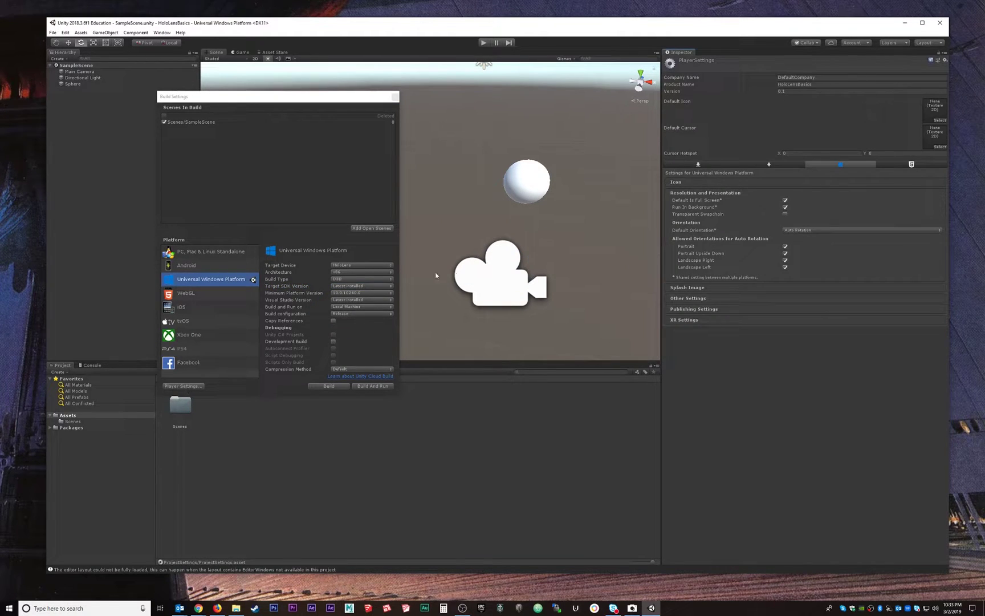
{"action": "left_click", "coordinate": [689, 319]}
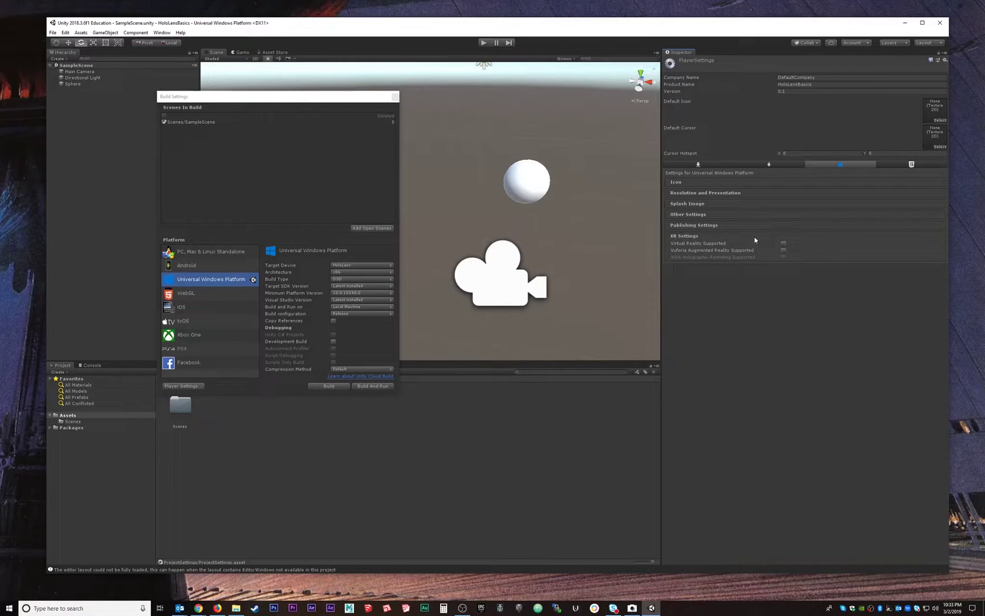
{"action": "left_click", "coordinate": [784, 243]}
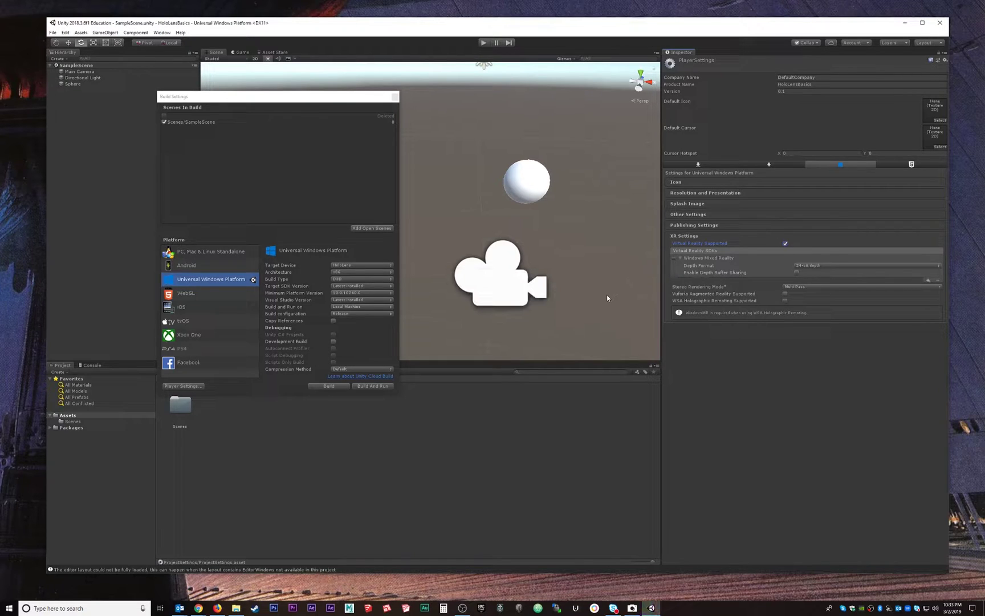
Step: Move the Build Settings window aside and bring up the Windows Start menu
{"action": "left_click_drag", "start_coordinate": [323, 97], "coordinate": [337, 138]}
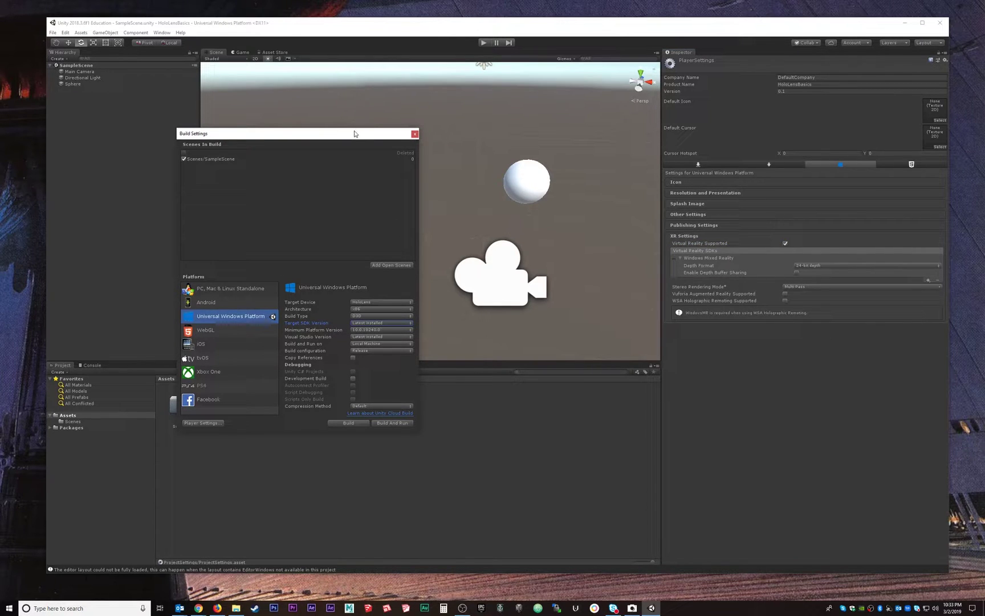
{"action": "mouse_move", "coordinate": [354, 134]}
{"action": "left_mouse_down"}
{"action": "mouse_move", "coordinate": [362, 122]}
{"action": "mouse_move", "coordinate": [342, 135]}
{"action": "left_mouse_up"}
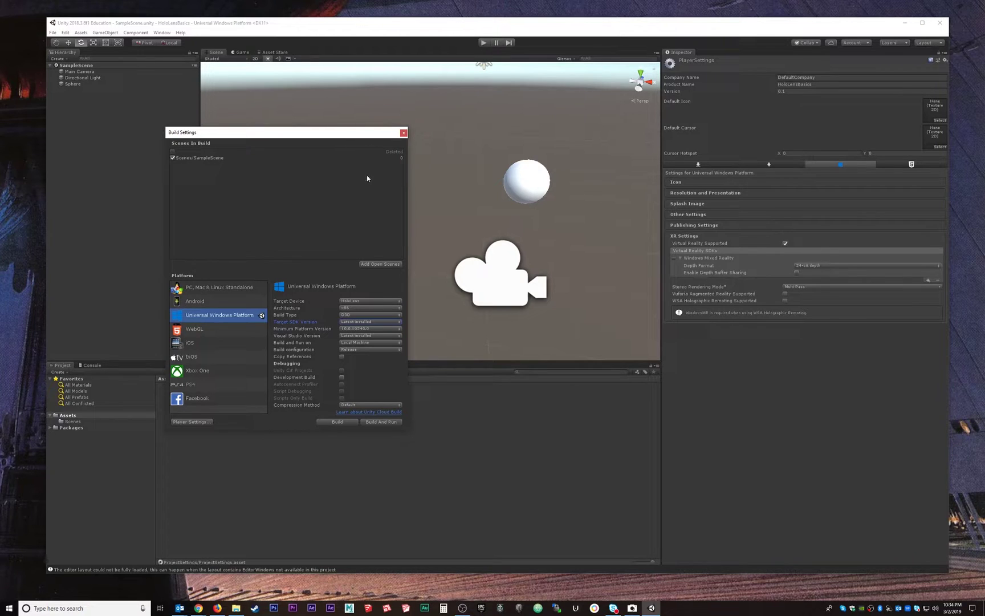
{"action": "left_click", "coordinate": [10, 607]}
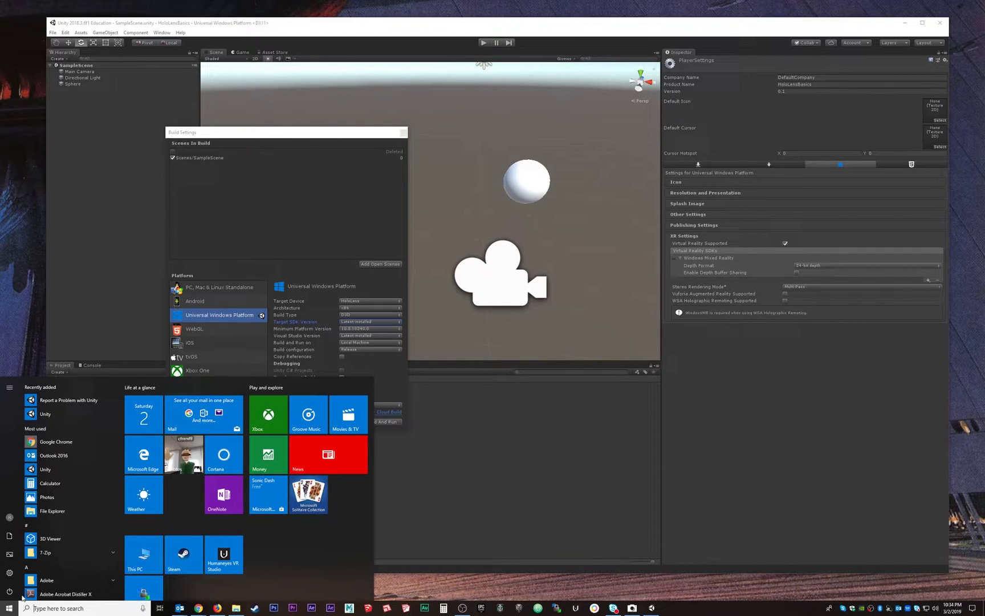
Step: Find Visual Studio Installer and modify Community 2017 after reviewing the UWP and Unity workloads
{"action": "type", "text": "visual"}
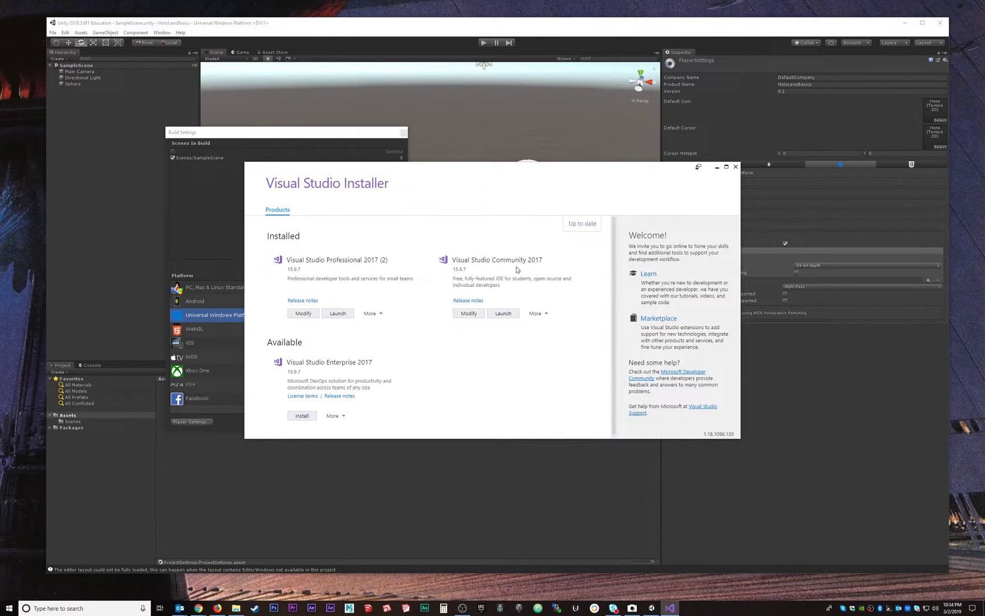
{"action": "left_click", "coordinate": [469, 314]}
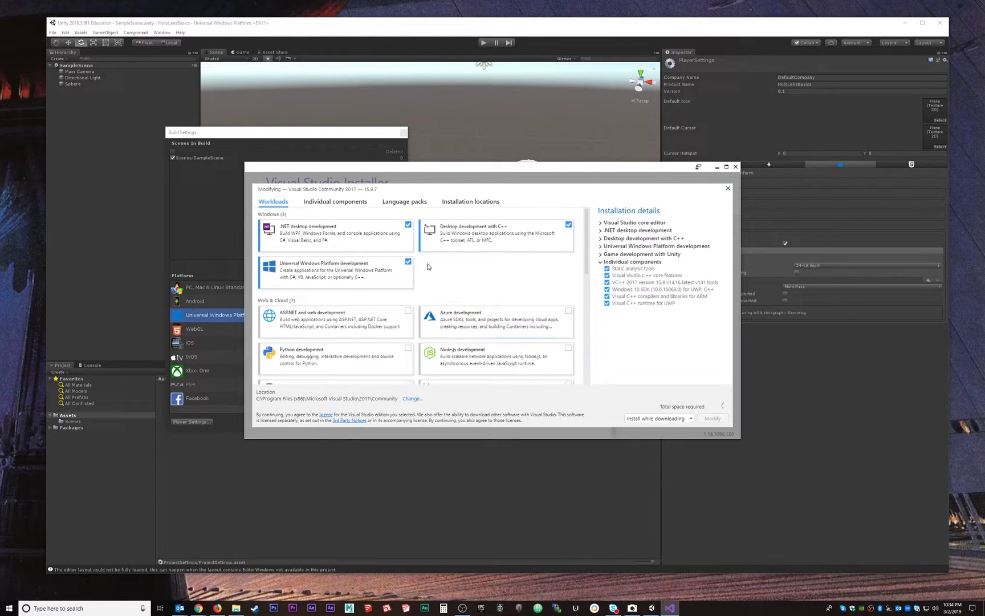
{"action": "scroll", "coordinate": [370, 271], "scroll_direction": "down", "scroll_amount": 3}
{"action": "scroll", "coordinate": [348, 319], "scroll_direction": "down", "scroll_amount": 2}
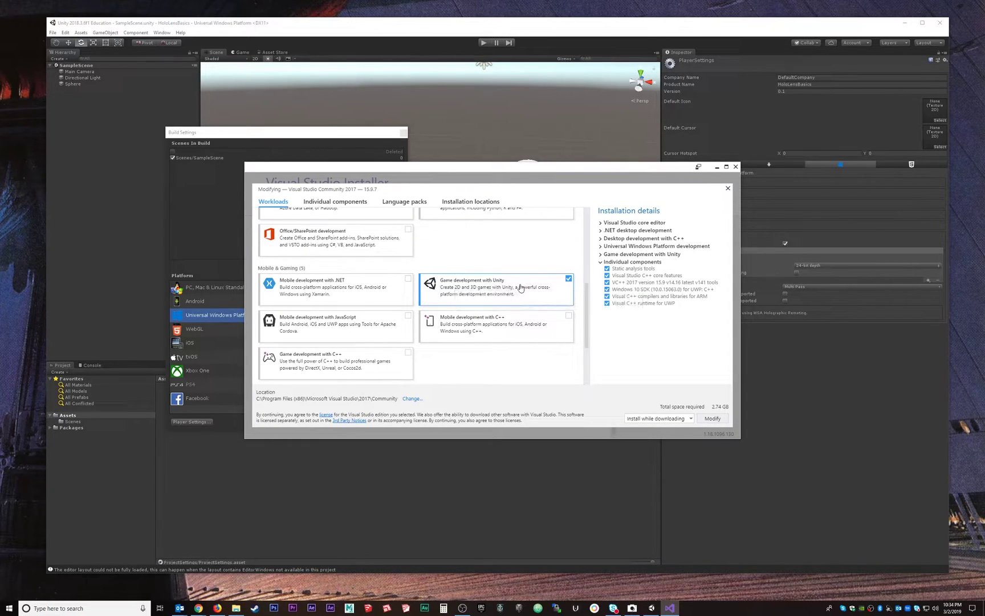
{"action": "scroll", "coordinate": [399, 291], "scroll_direction": "down", "scroll_amount": 3}
{"action": "scroll", "coordinate": [448, 273], "scroll_direction": "up", "scroll_amount": 9}
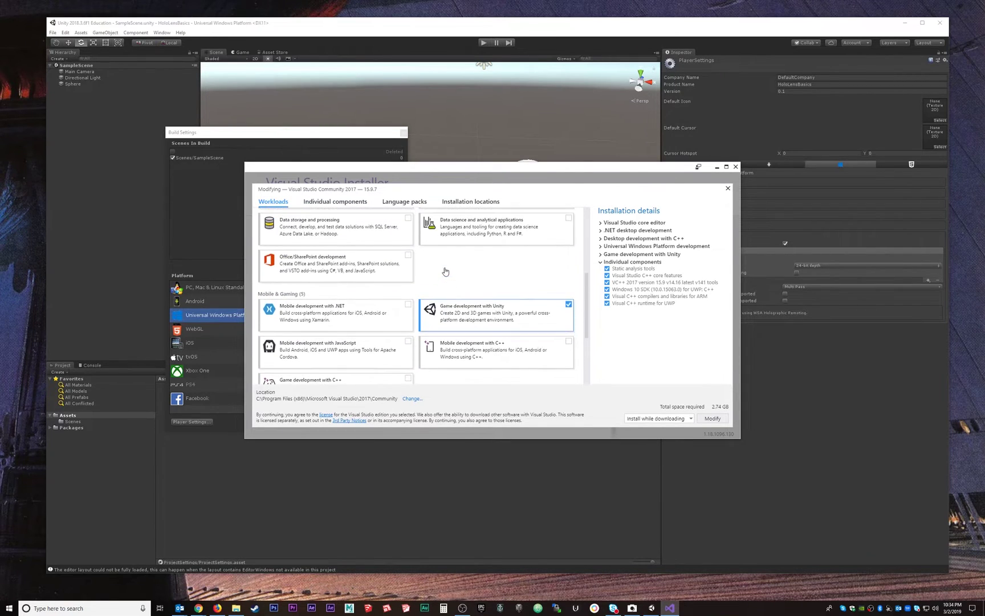
{"action": "scroll", "coordinate": [448, 273], "scroll_direction": "up", "scroll_amount": 2}
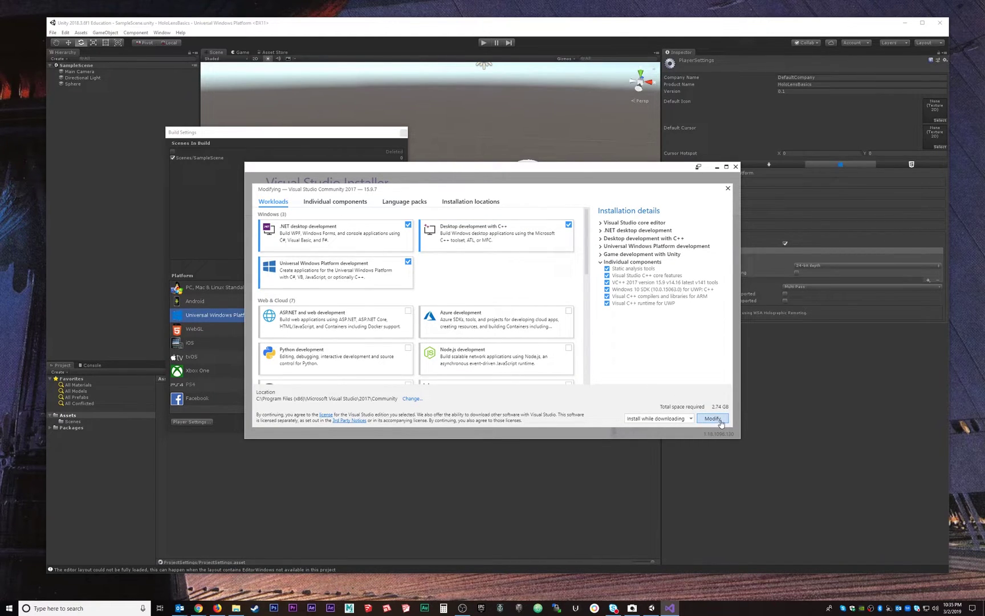
{"action": "left_click", "coordinate": [713, 418]}
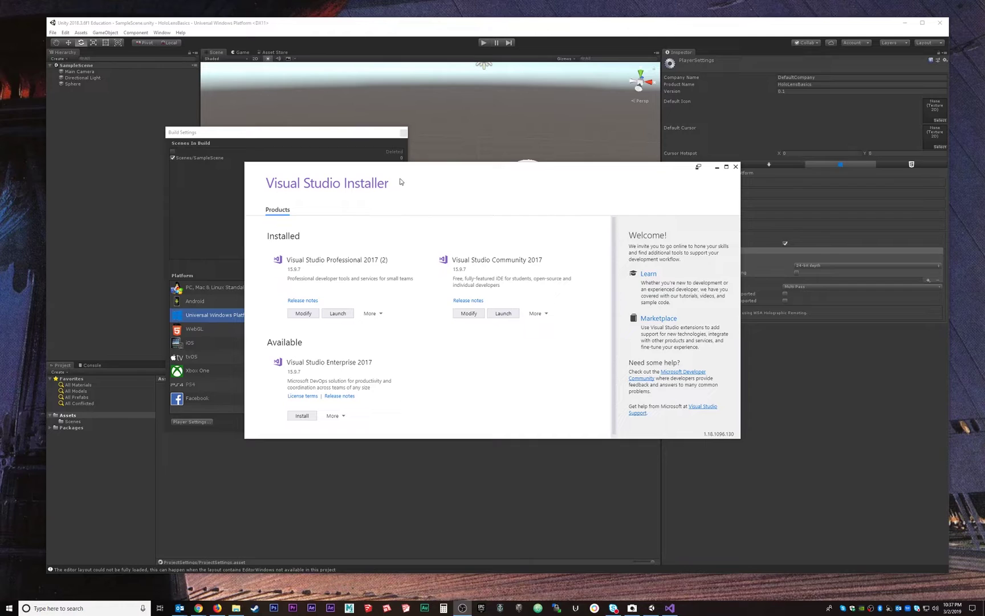
Step: Close Visual Studio Installer, keep Target SDK at Latest installed, and start the UWP Build
{"action": "left_click_drag", "start_coordinate": [434, 172], "coordinate": [424, 185]}
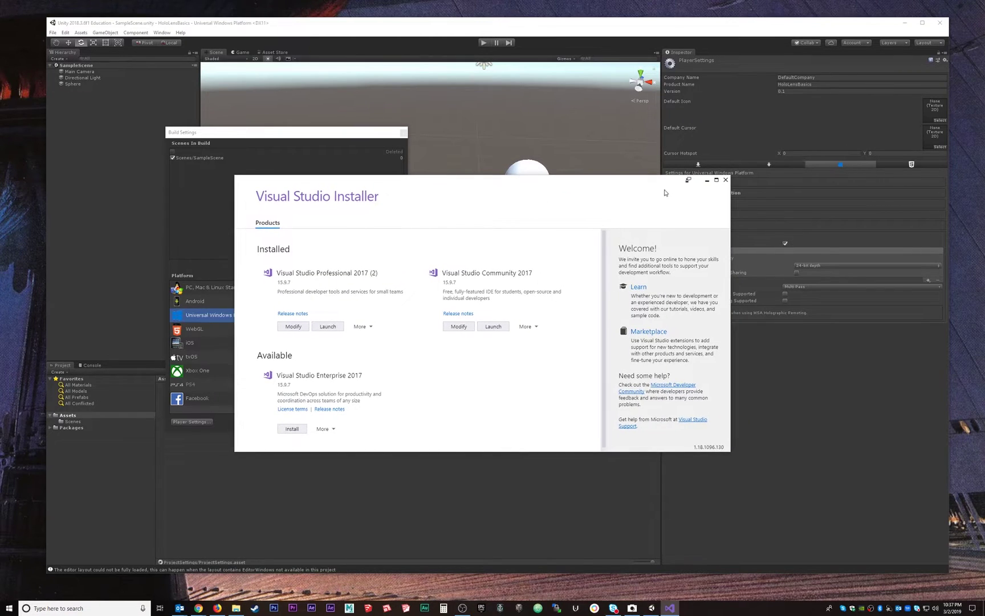
{"action": "left_click", "coordinate": [725, 180]}
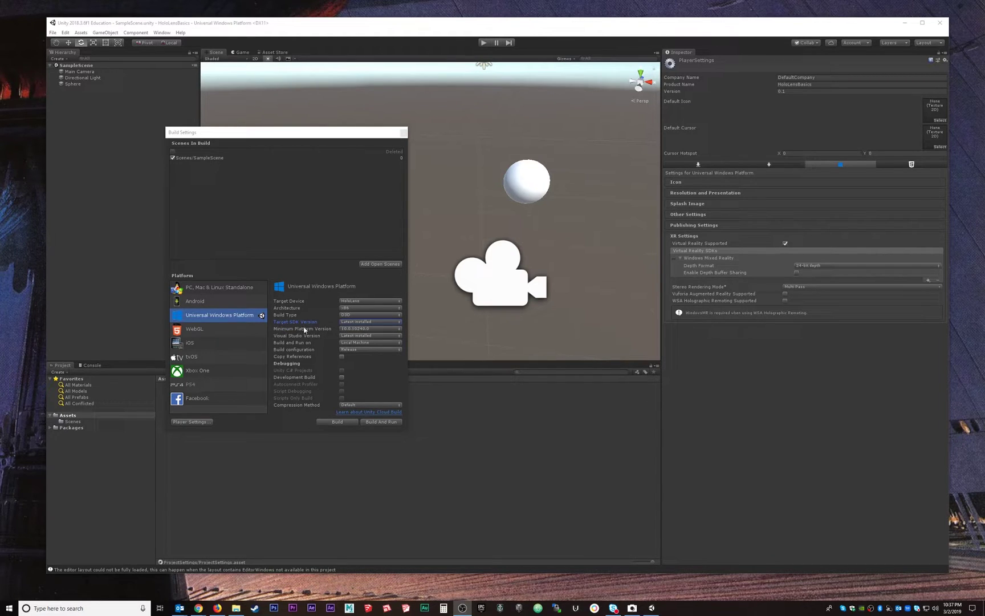
{"action": "left_click", "coordinate": [358, 323]}
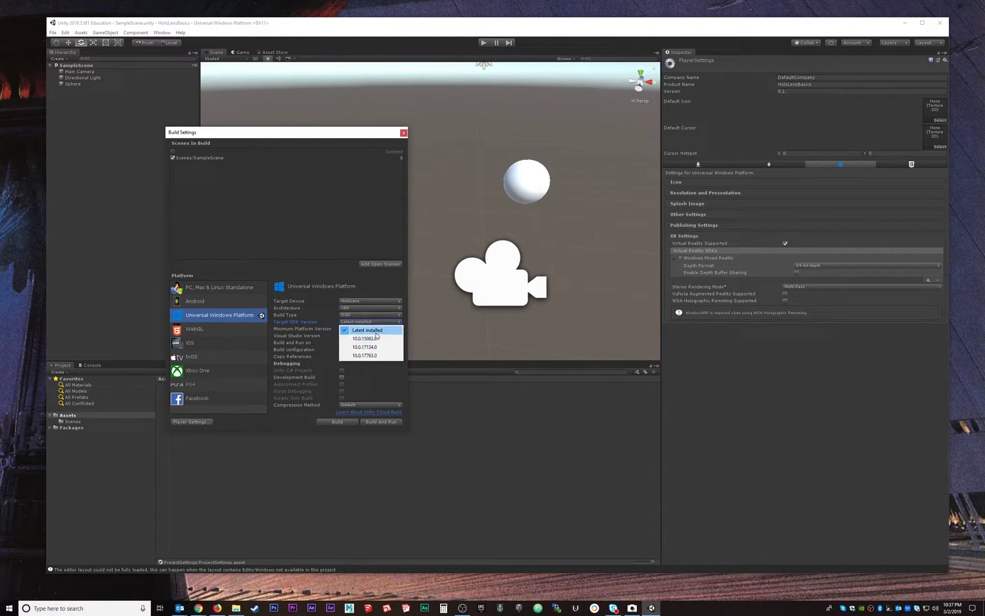
{"action": "left_click", "coordinate": [372, 330]}
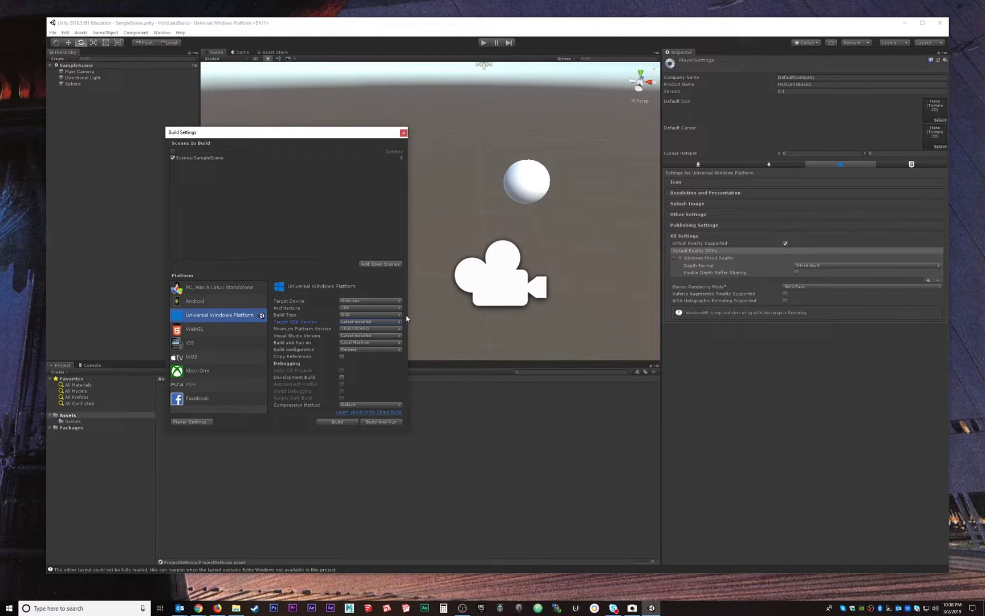
{"action": "left_click", "coordinate": [337, 422]}
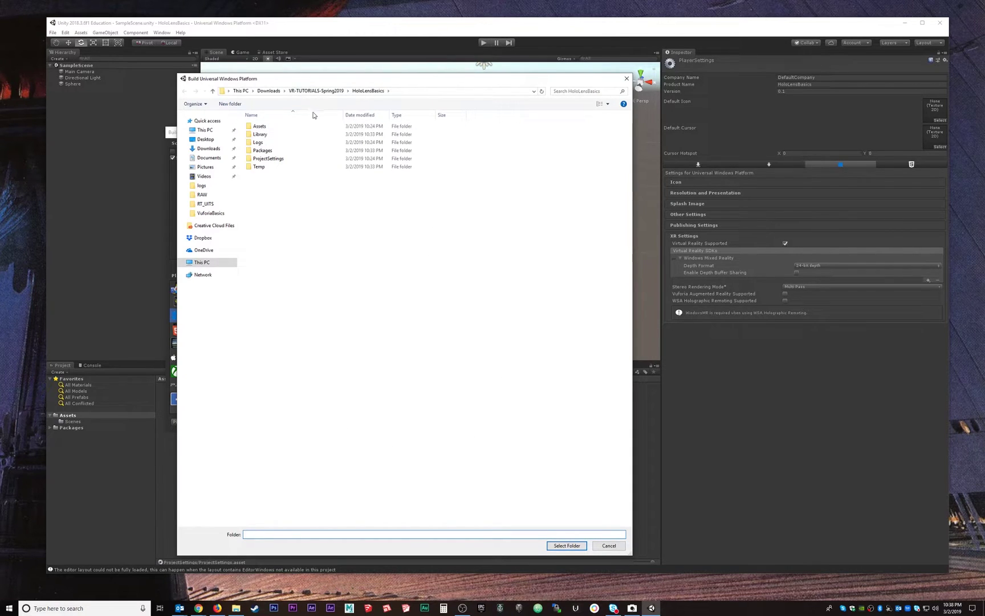
Step: Create a HoloLensApp folder inside HoloLensBasics and select it as the build output folder
{"action": "double_click", "coordinate": [263, 128]}
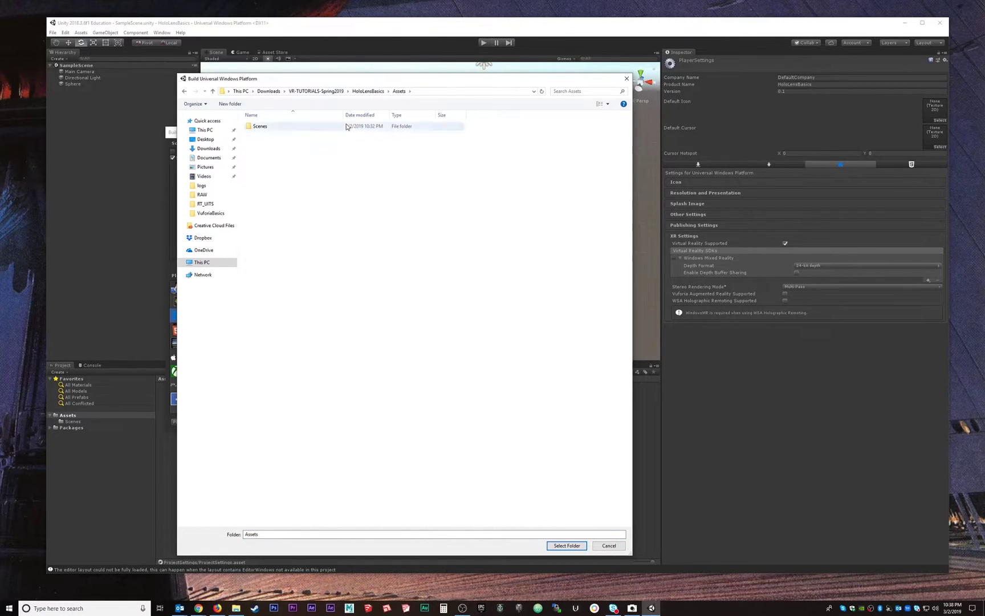
{"action": "left_click", "coordinate": [371, 91]}
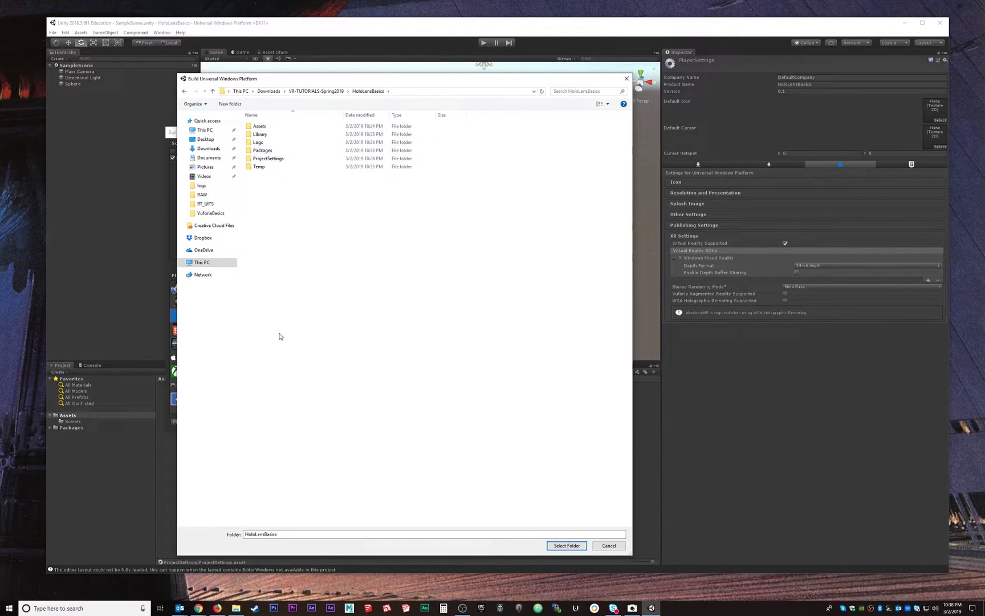
{"action": "right_click", "coordinate": [269, 199]}
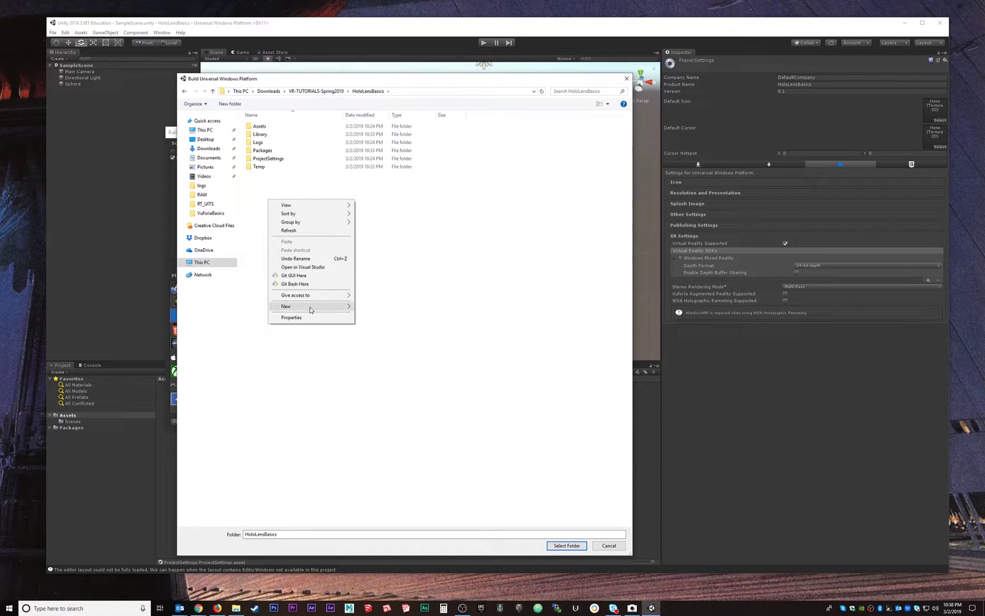
{"action": "mouse_move", "coordinate": [326, 307]}
{"action": "left_click", "coordinate": [363, 308]}
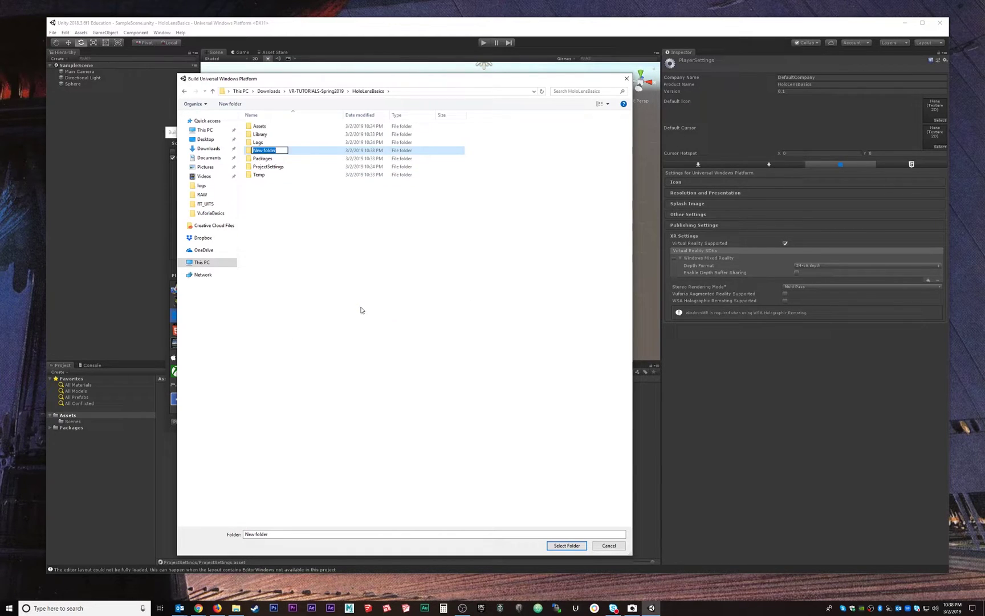
{"action": "type", "text": "HoloLensApp"}
{"action": "key", "text": "Return"}
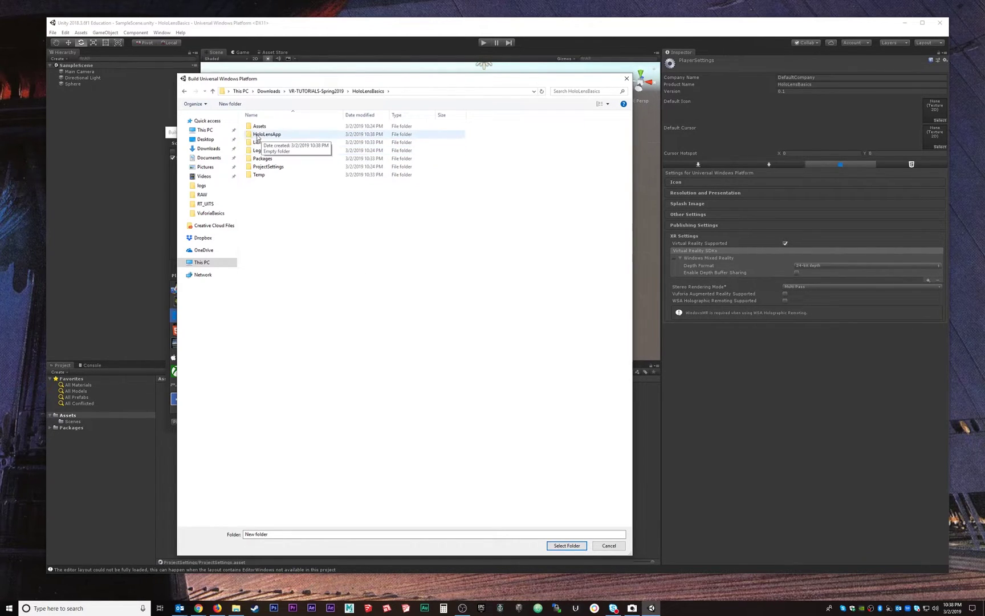
{"action": "double_click", "coordinate": [268, 136]}
{"action": "left_click", "coordinate": [566, 545]}
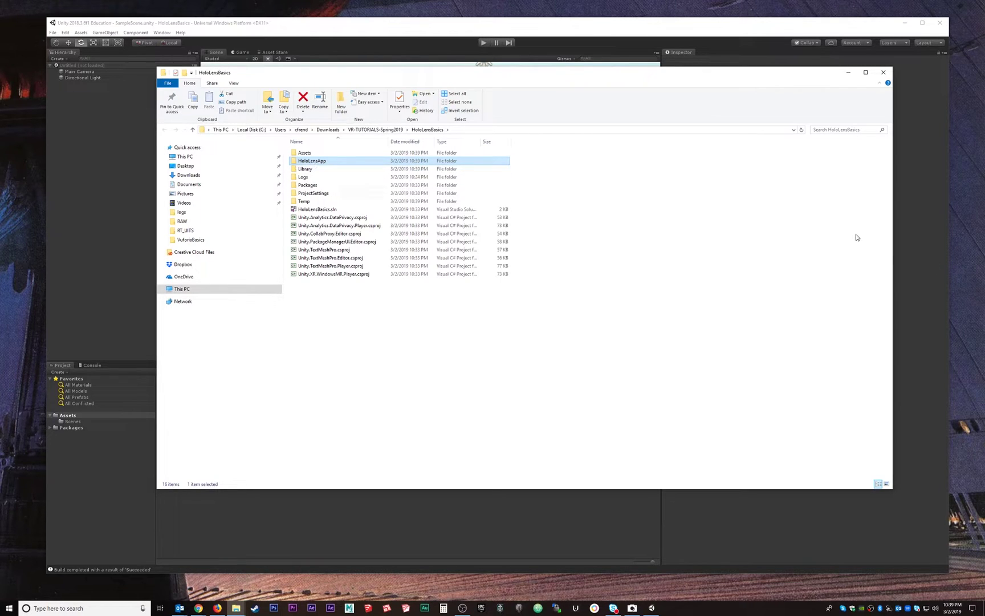
Step: Delete all four old build items from the HoloLensApp folder
{"action": "left_click_drag", "start_coordinate": [892, 229], "coordinate": [586, 228]}
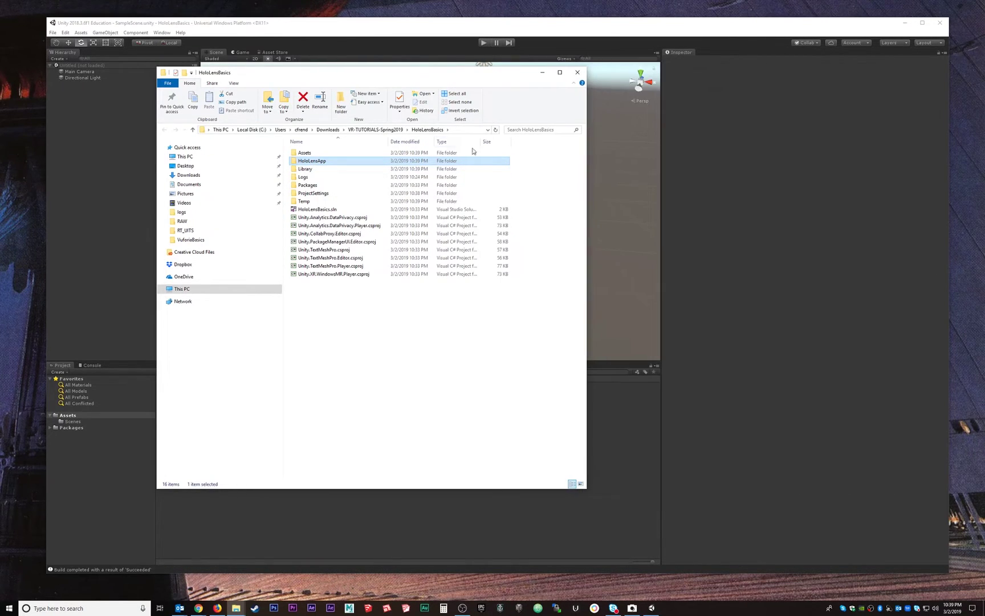
{"action": "left_click_drag", "start_coordinate": [379, 74], "coordinate": [478, 127]}
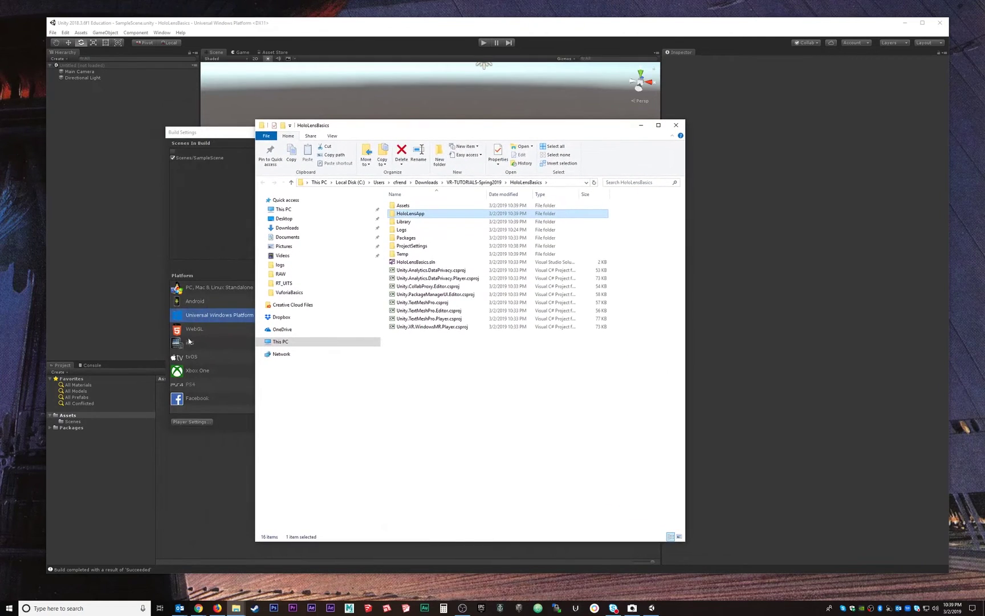
{"action": "left_click", "coordinate": [466, 381]}
{"action": "double_click", "coordinate": [410, 213]}
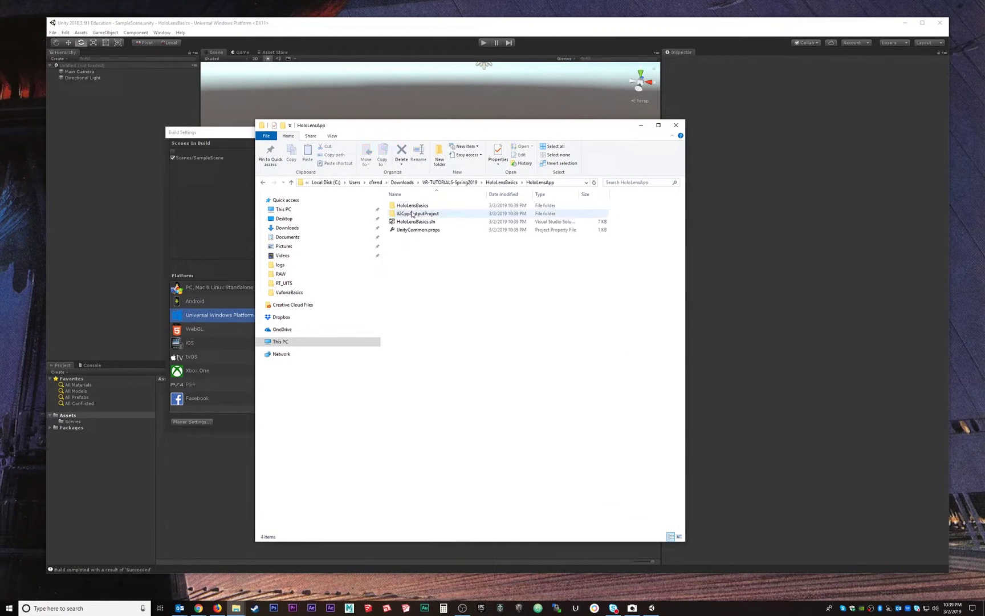
{"action": "left_click_drag", "start_coordinate": [428, 273], "coordinate": [402, 201]}
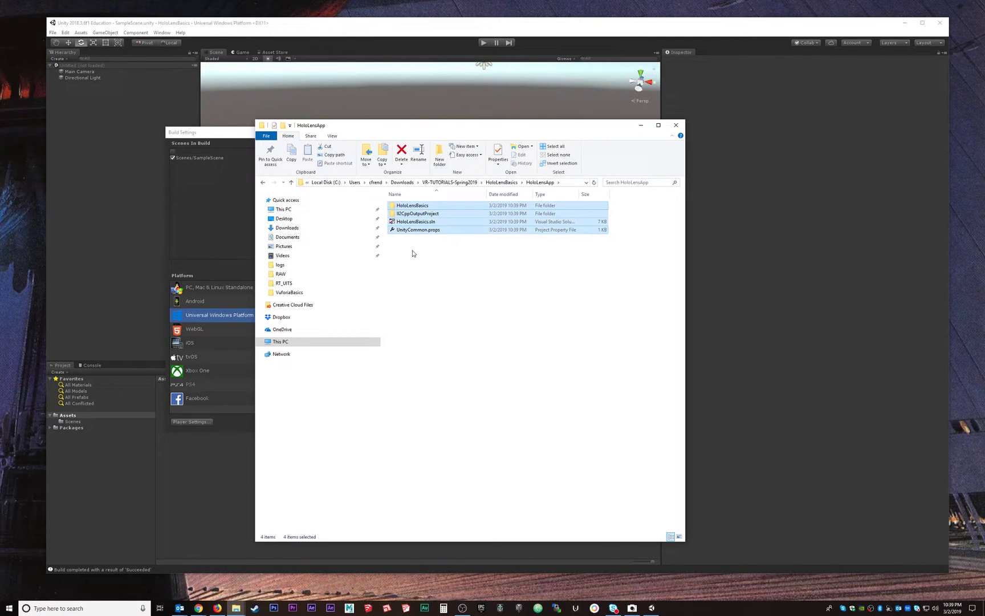
{"action": "key", "text": "Delete"}
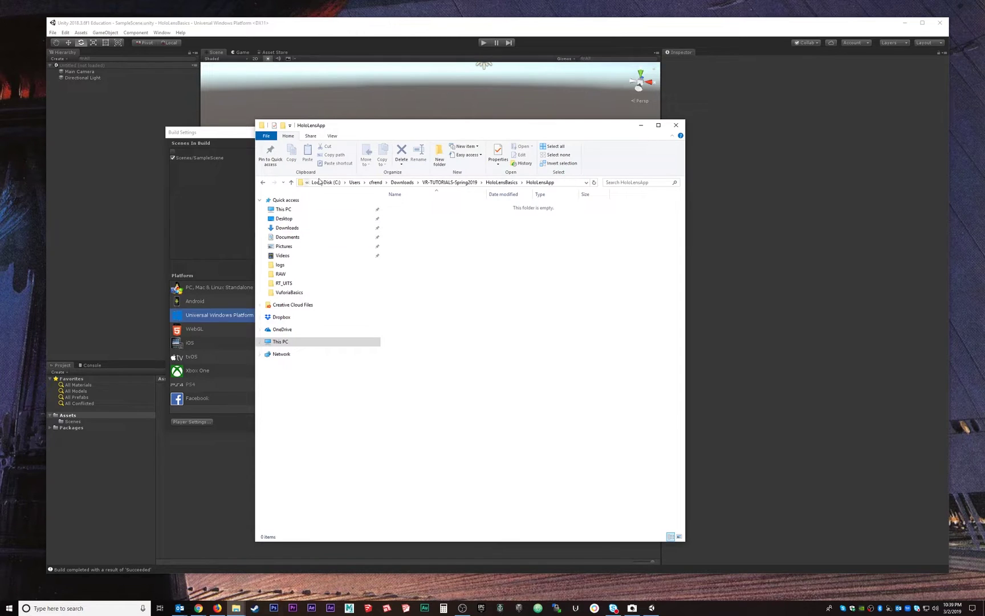
Step: Set the UWP Scripting Backend to .NET under Other Settings in Player Settings
{"action": "left_click", "coordinate": [644, 126]}
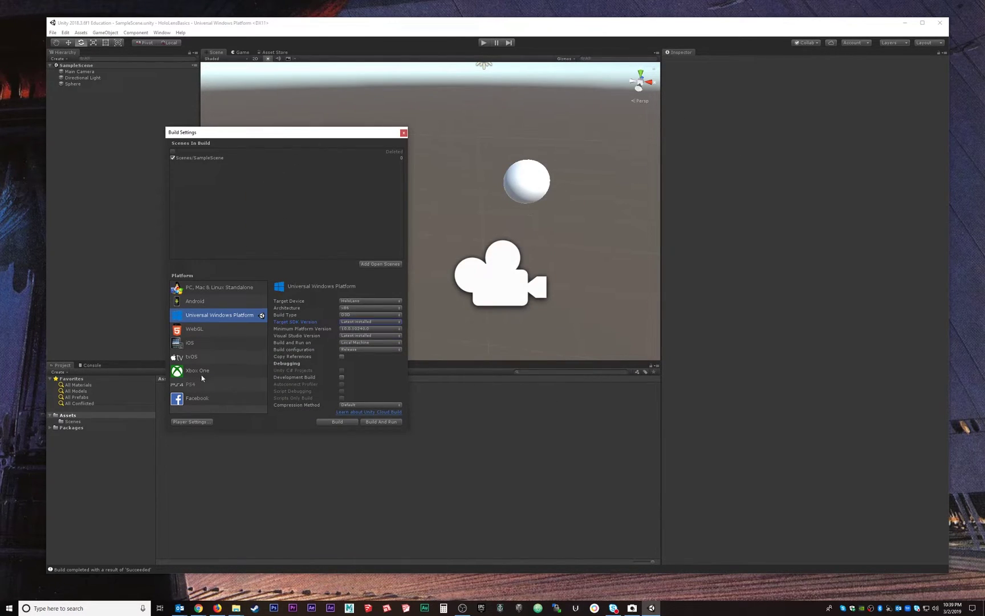
{"action": "left_click", "coordinate": [190, 422]}
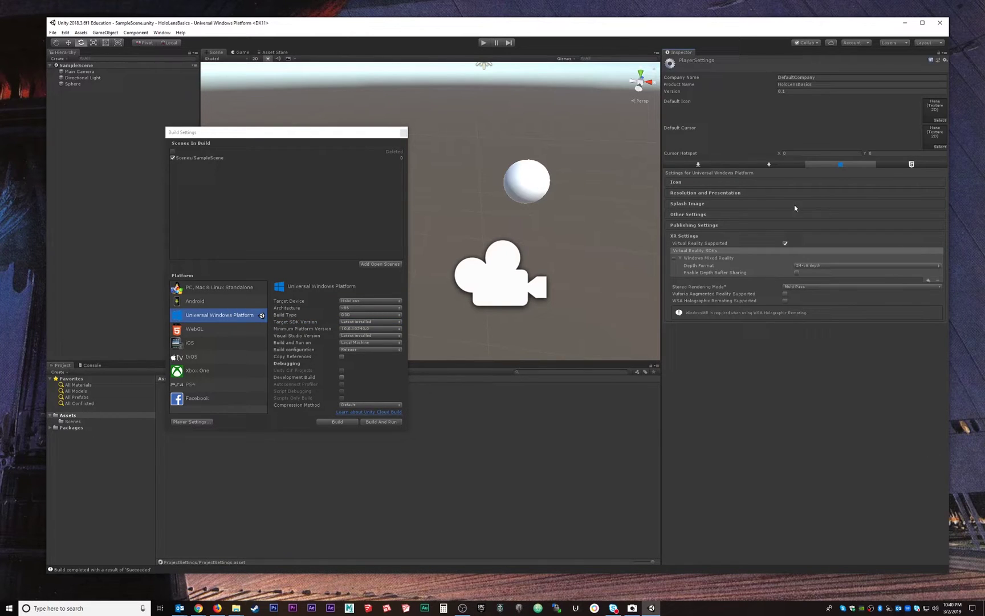
{"action": "left_click", "coordinate": [690, 214]}
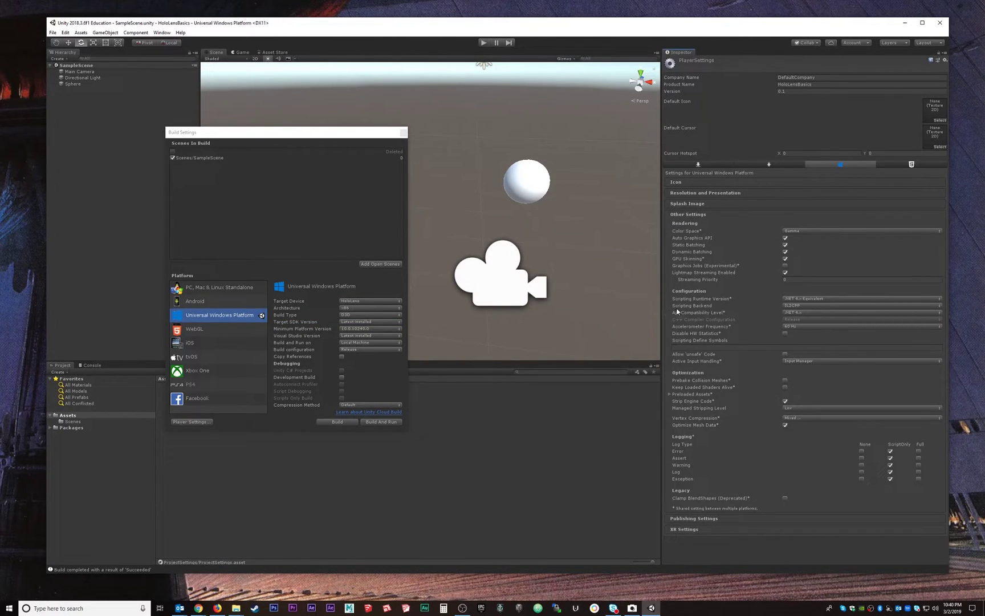
{"action": "left_click", "coordinate": [805, 305]}
{"action": "left_click", "coordinate": [800, 313]}
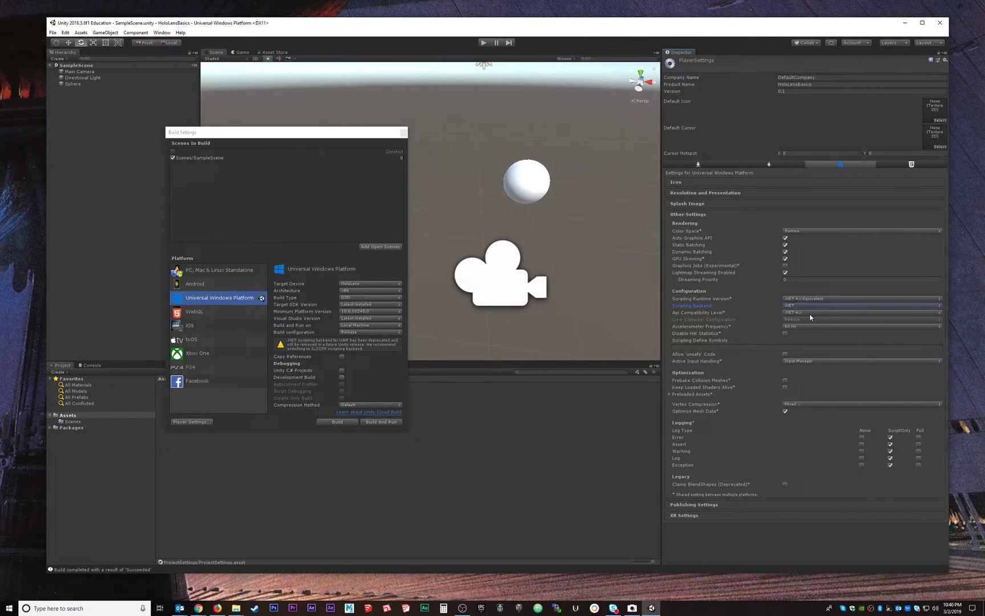
Step: Build the UWP project again with HoloLensApp chosen as the output folder
{"action": "left_click", "coordinate": [333, 422]}
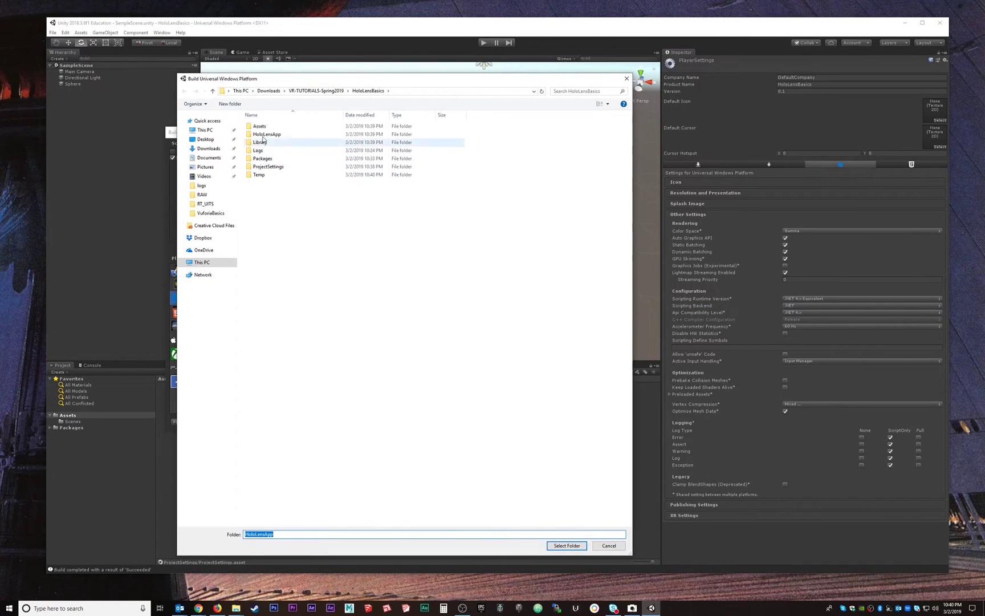
{"action": "double_click", "coordinate": [264, 135]}
{"action": "left_click", "coordinate": [573, 545]}
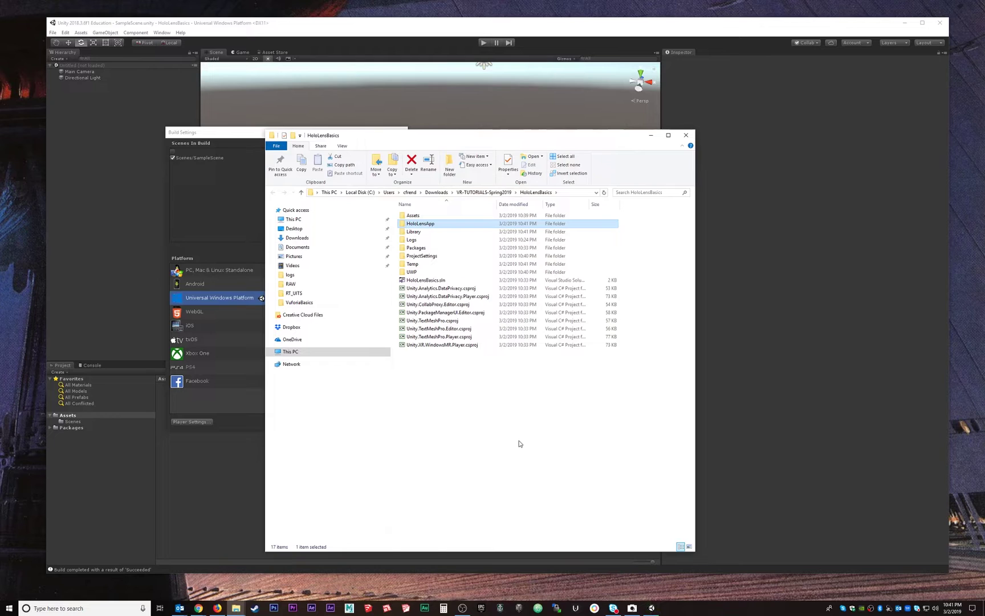
Step: Open HoloLensBasics.sln from the HoloLensApp folder in Visual Studio
{"action": "double_click", "coordinate": [421, 225]}
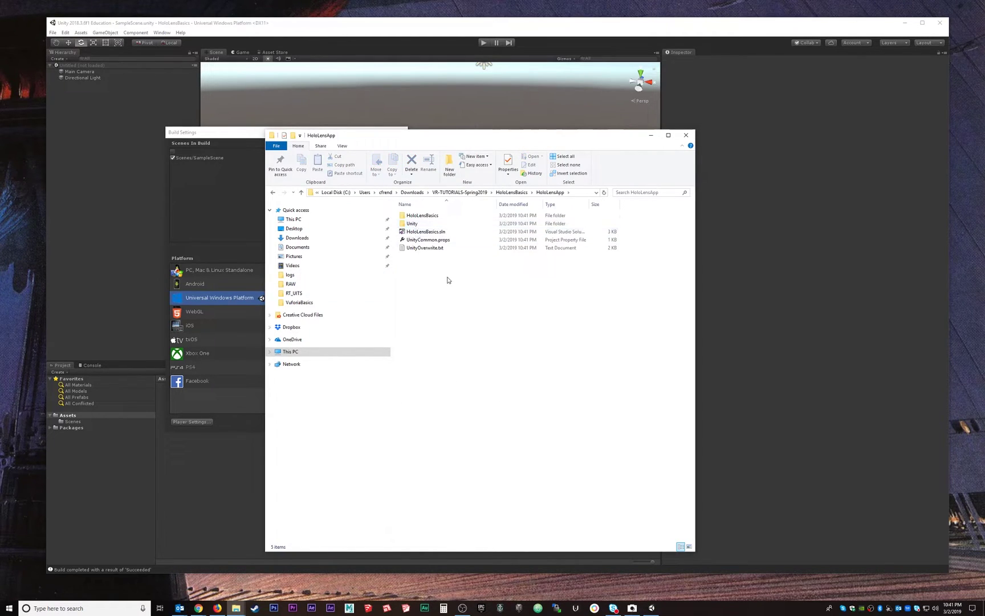
{"action": "left_click", "coordinate": [416, 236]}
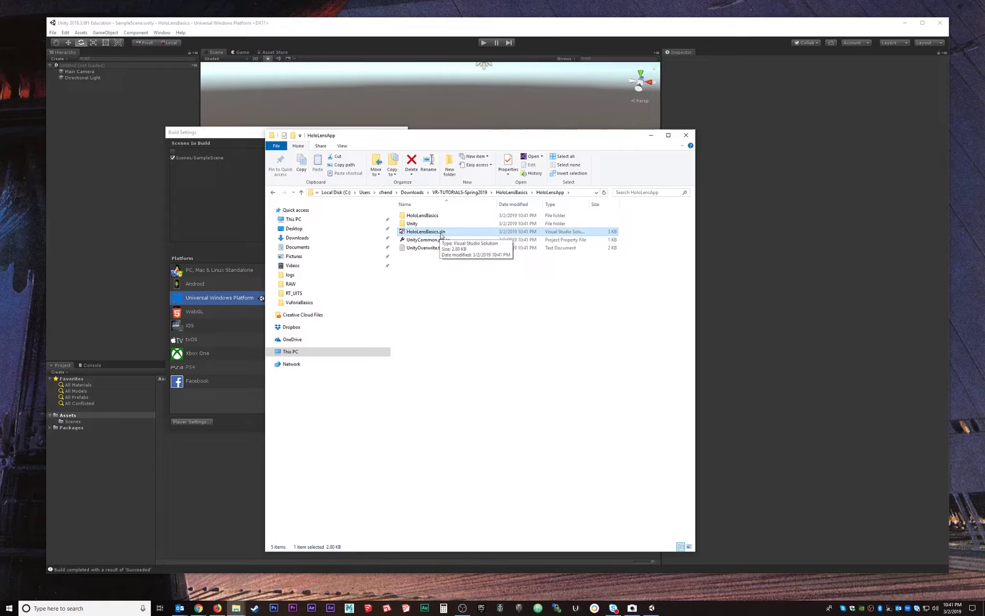
{"action": "double_click", "coordinate": [429, 234]}
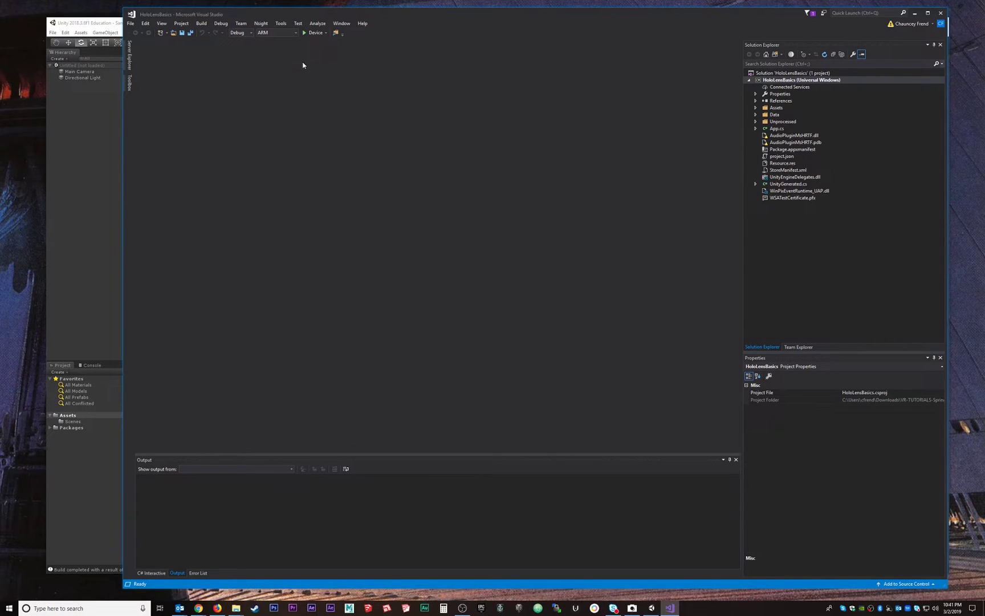
Step: Set the solution configuration to Release and the platform to x86
{"action": "left_click", "coordinate": [253, 36]}
{"action": "left_click", "coordinate": [247, 53]}
{"action": "left_click", "coordinate": [294, 34]}
{"action": "left_click", "coordinate": [272, 55]}
Step: Choose Remote Machine as the deployment target and enter the HoloLens's IP address
{"action": "left_click", "coordinate": [342, 33]}
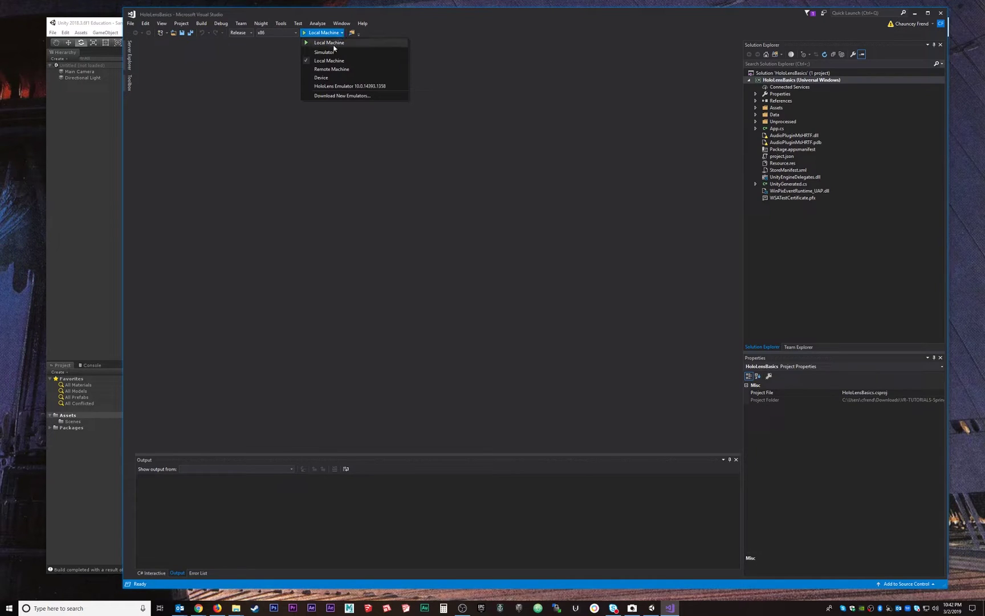
{"action": "left_click", "coordinate": [332, 69]}
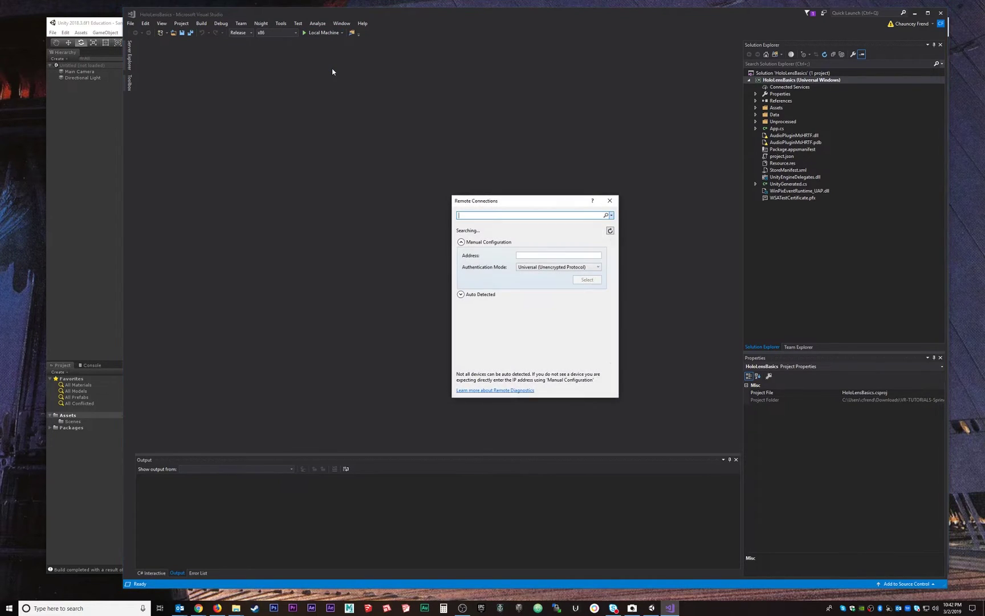
{"action": "left_click_drag", "start_coordinate": [506, 199], "coordinate": [406, 158]}
{"action": "left_click", "coordinate": [438, 212]}
{"action": "type", "text": "149.162.133.205"}
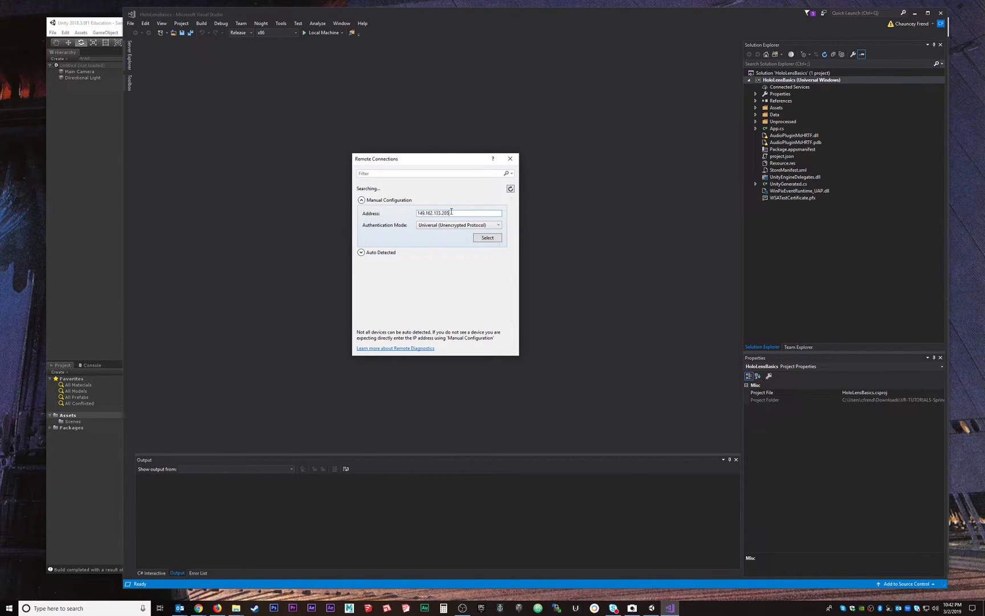
{"action": "left_click", "coordinate": [487, 238]}
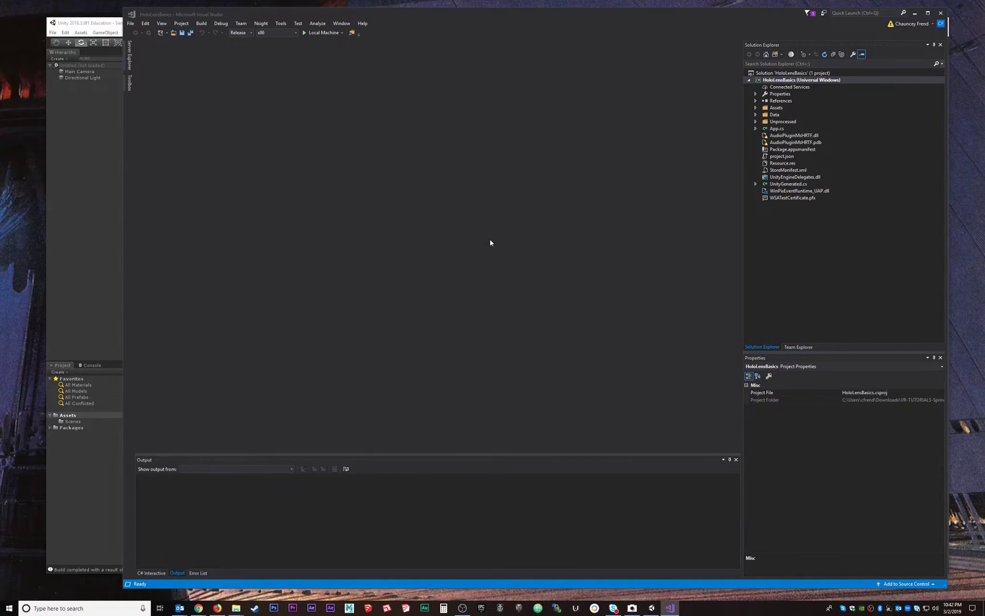
Step: Build and deploy the Release x86 HoloLensBasics app to the HoloLens using Start Without Debugging
{"action": "left_click", "coordinate": [224, 25]}
{"action": "left_click", "coordinate": [226, 25]}
{"action": "left_click", "coordinate": [222, 24]}
{"action": "left_click", "coordinate": [254, 61]}
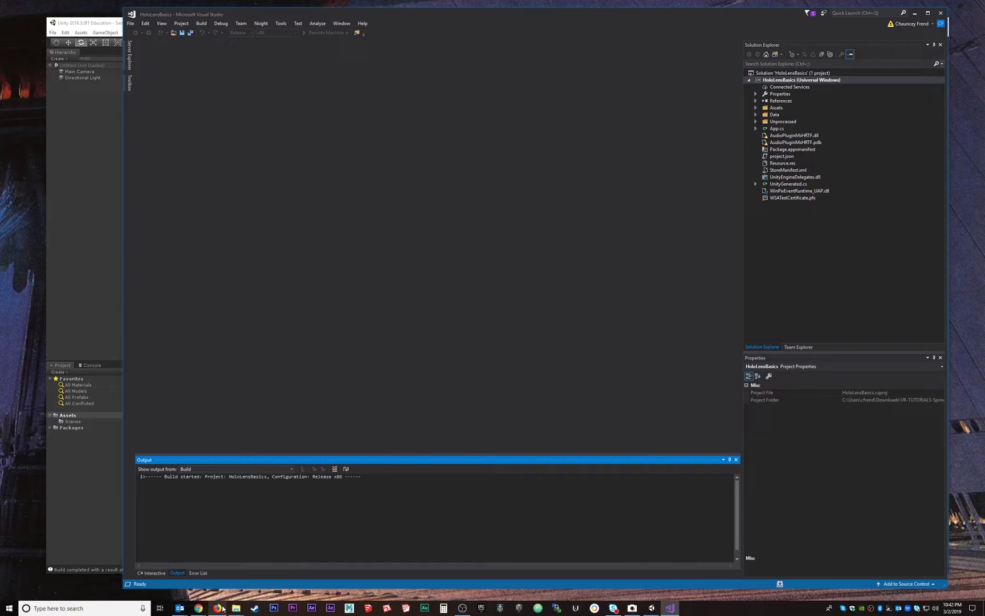
Step: Bring the Firefox Device Portal window forward and start its HoloLens live preview in an enlarged window
{"action": "mouse_move", "coordinate": [220, 609]}
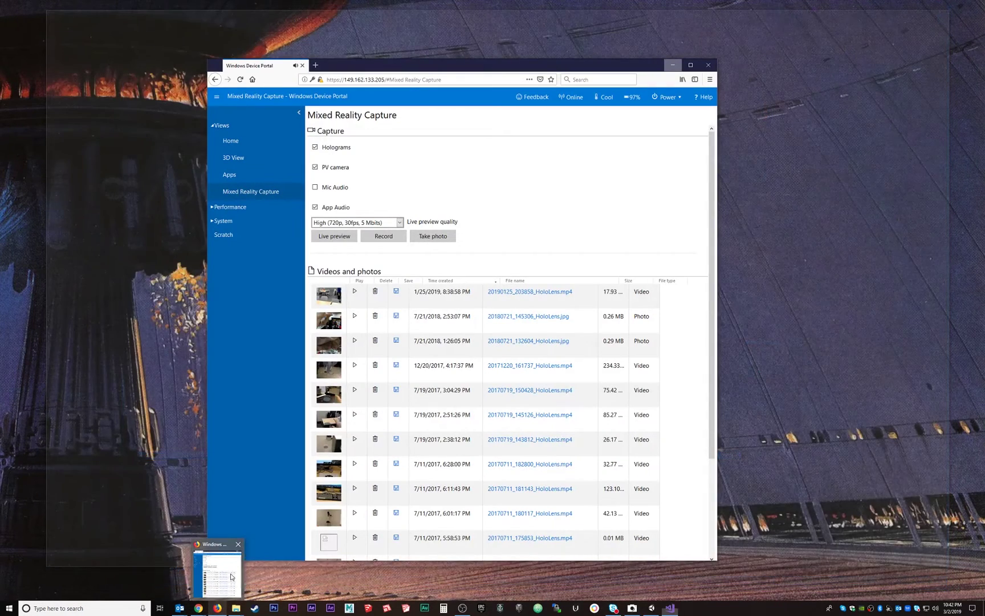
{"action": "left_click", "coordinate": [231, 577]}
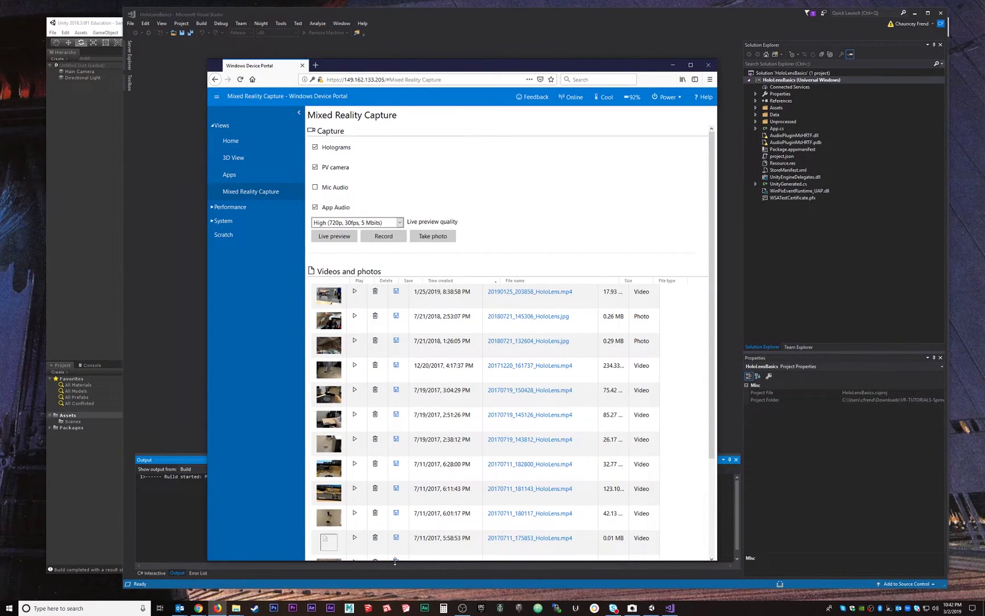
{"action": "left_click_drag", "start_coordinate": [412, 465], "coordinate": [417, 409]}
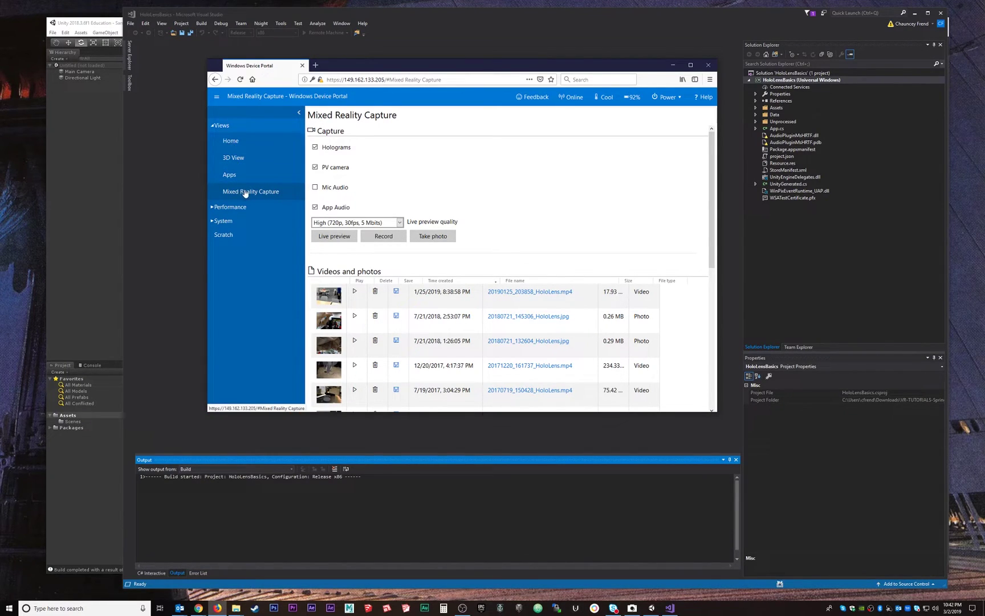
{"action": "left_click", "coordinate": [334, 236]}
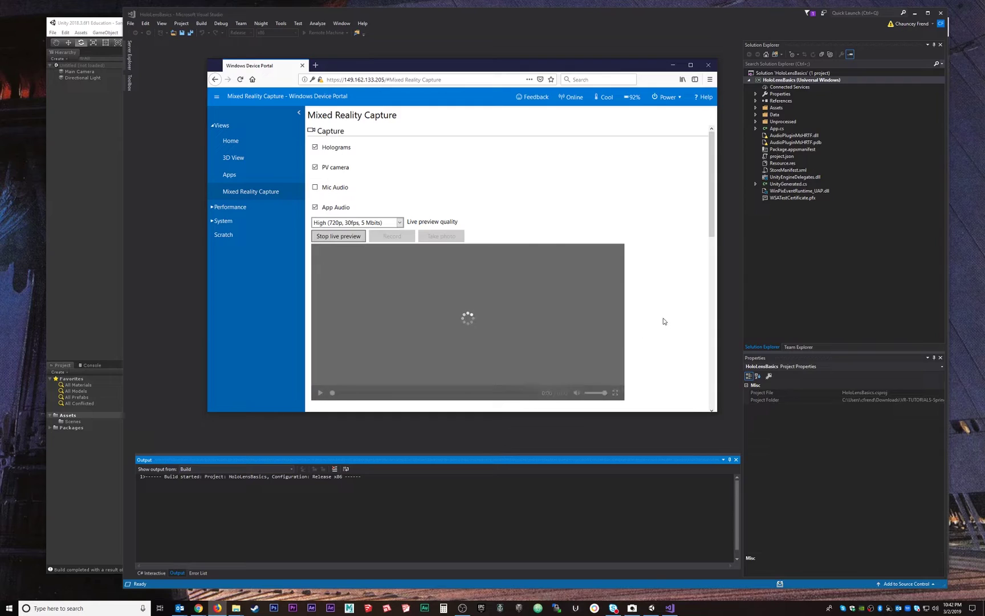
{"action": "scroll", "coordinate": [663, 321], "scroll_direction": "down", "scroll_amount": 1}
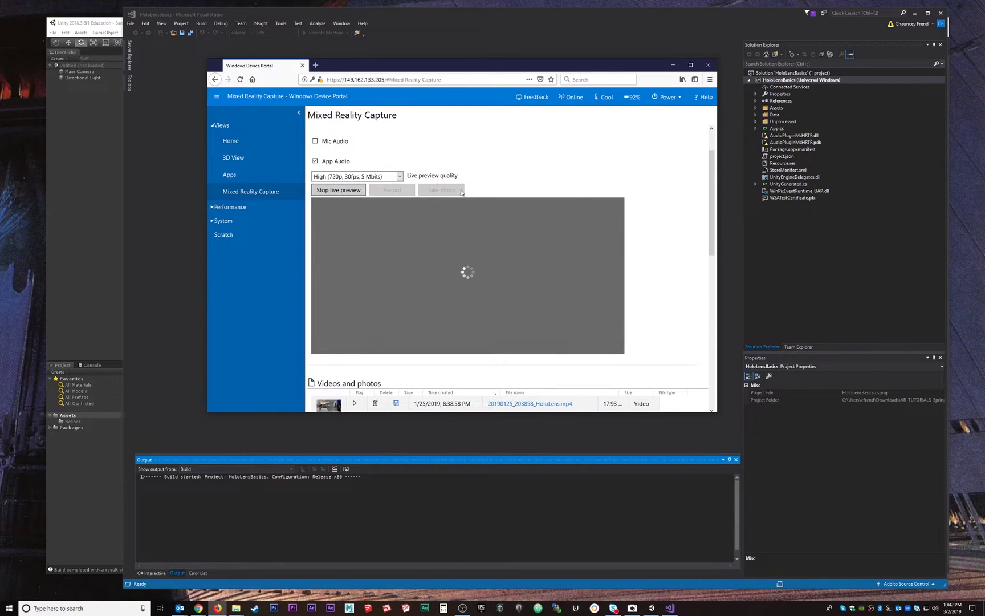
{"action": "scroll", "coordinate": [678, 318], "scroll_direction": "up", "scroll_amount": 2, "text": "ctrl"}
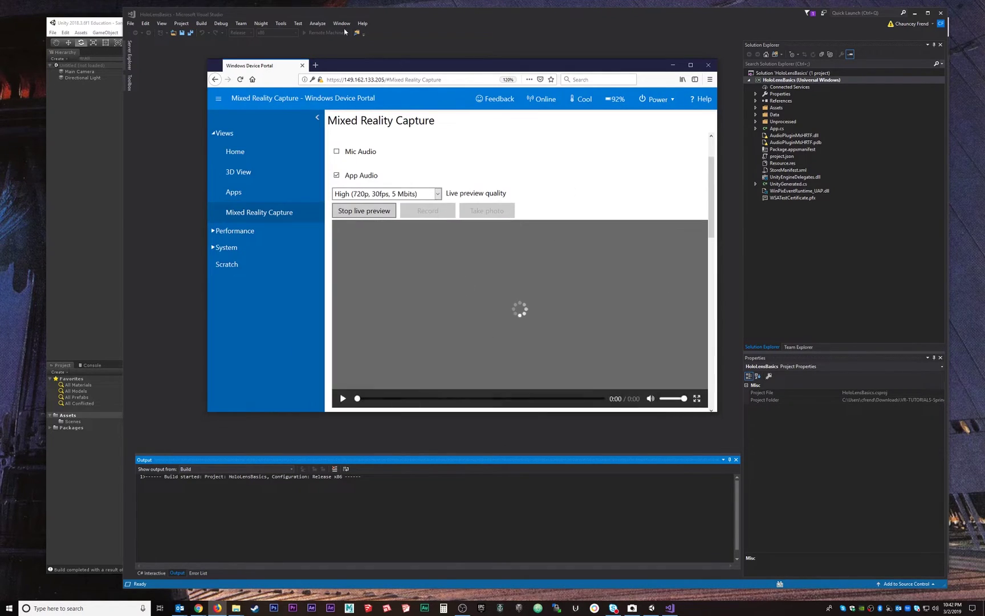
{"action": "left_click_drag", "start_coordinate": [207, 60], "coordinate": [124, 19]}
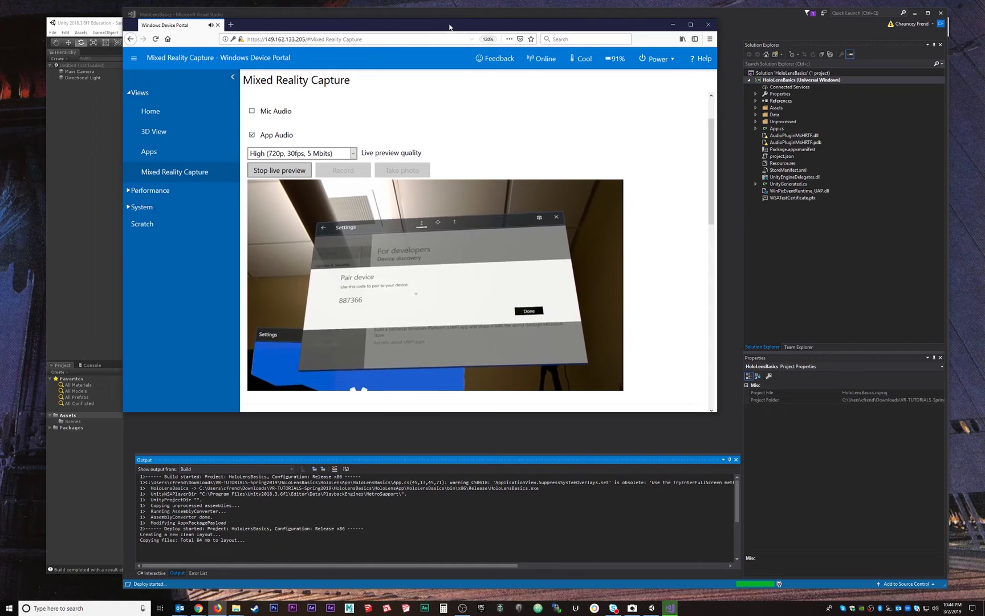
Step: Move the Firefox Device Portal window aside and close it
{"action": "left_click_drag", "start_coordinate": [444, 30], "coordinate": [463, 77]}
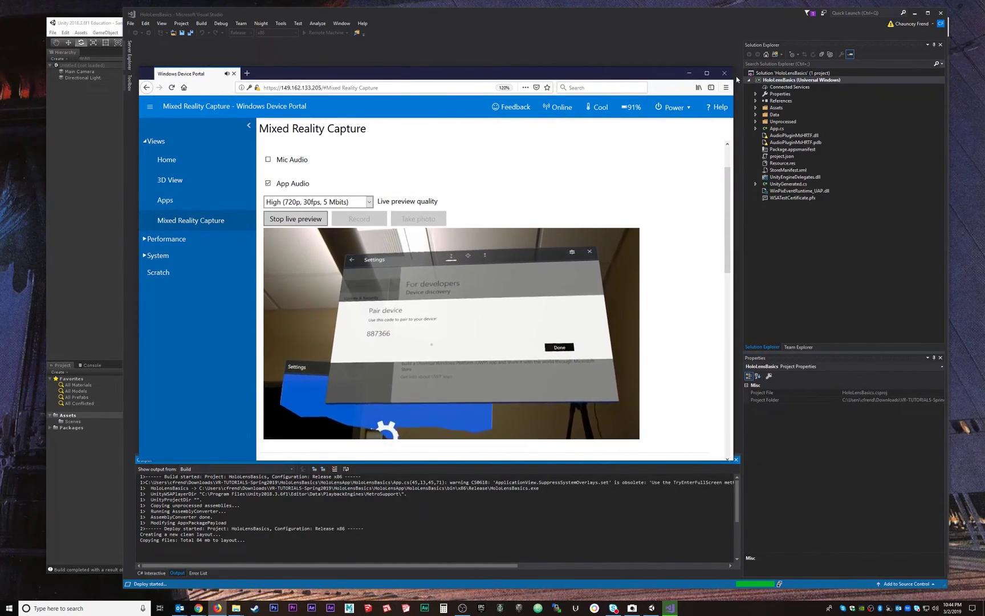
{"action": "left_click", "coordinate": [725, 75]}
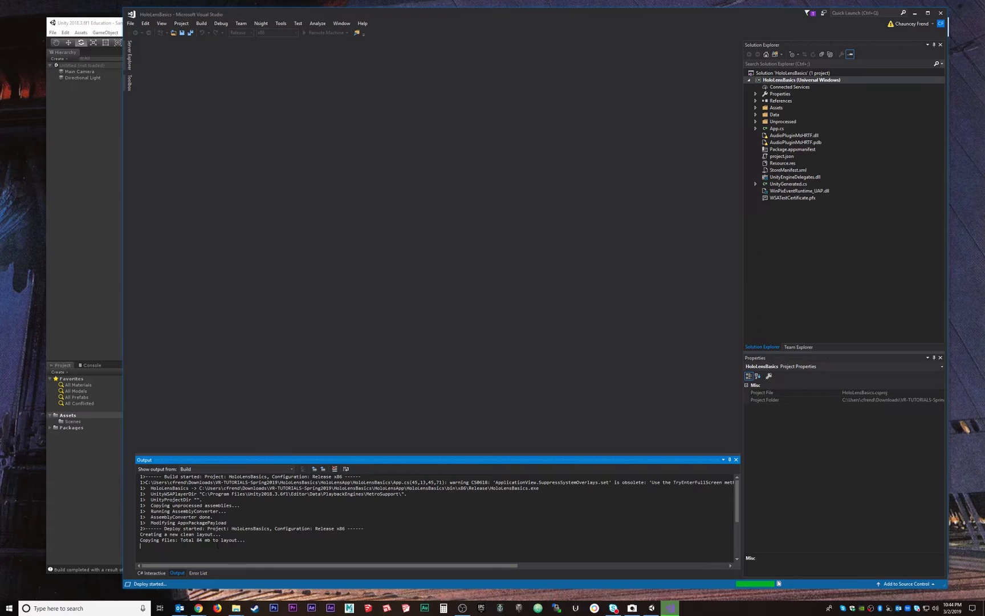
{"action": "mouse_move", "coordinate": [199, 607]}
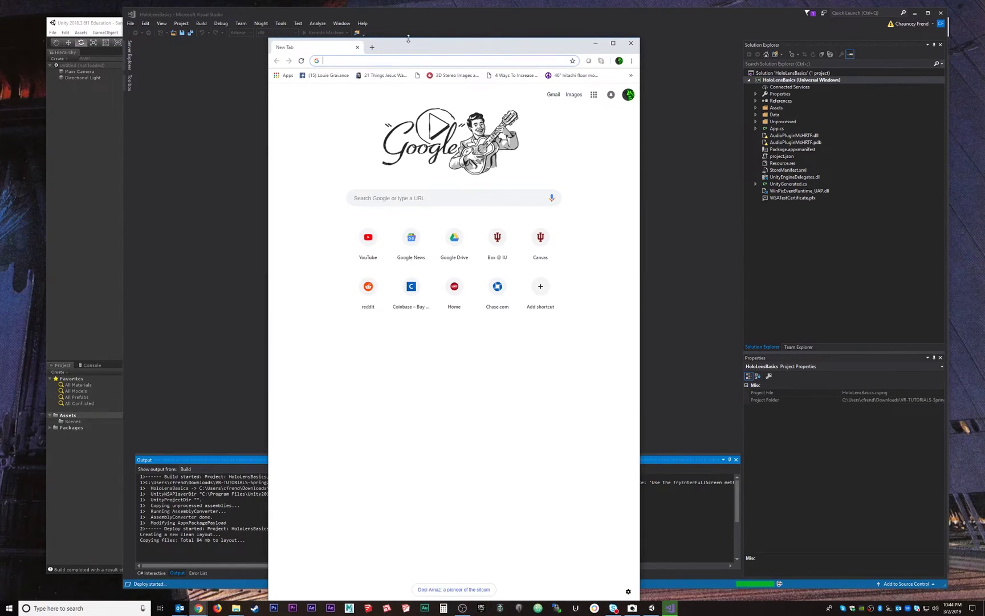
Step: Load Windows Device Portal in Chrome by pasting the HoloLens IP address
{"action": "left_click_drag", "start_coordinate": [408, 38], "coordinate": [358, 67]}
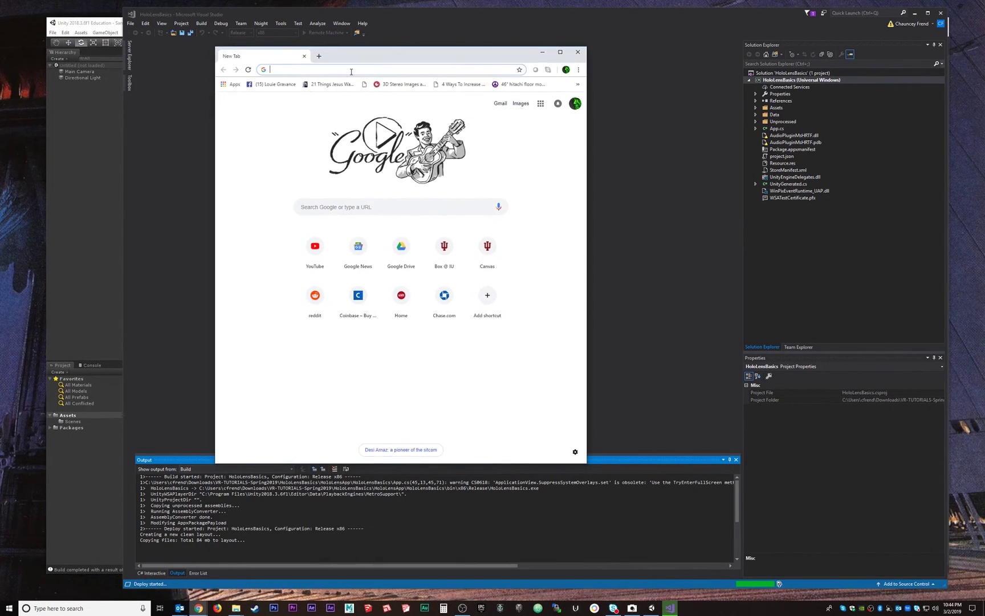
{"action": "type", "text": "149.162.133.205"}
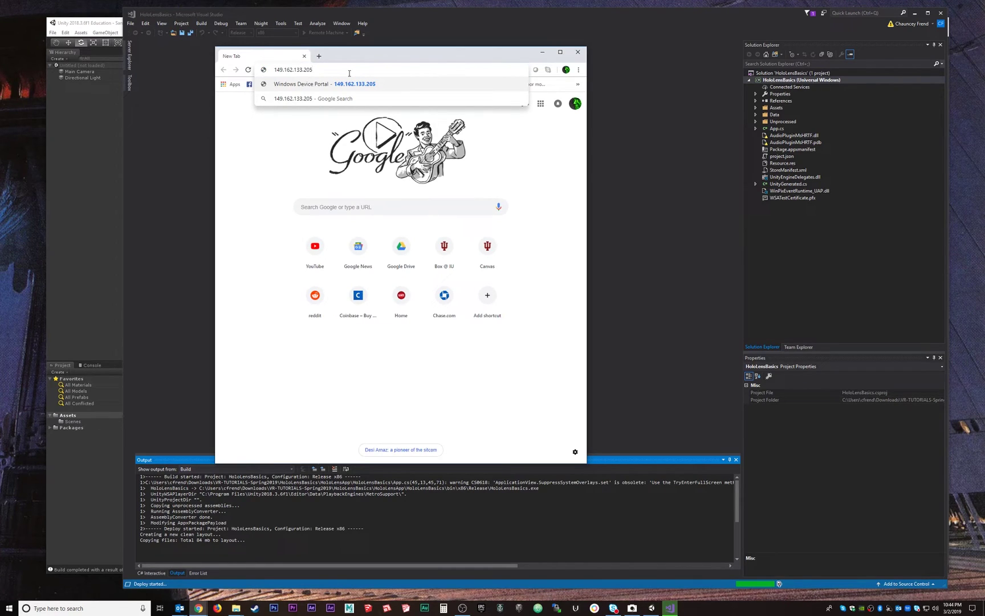
{"action": "key", "text": "Return"}
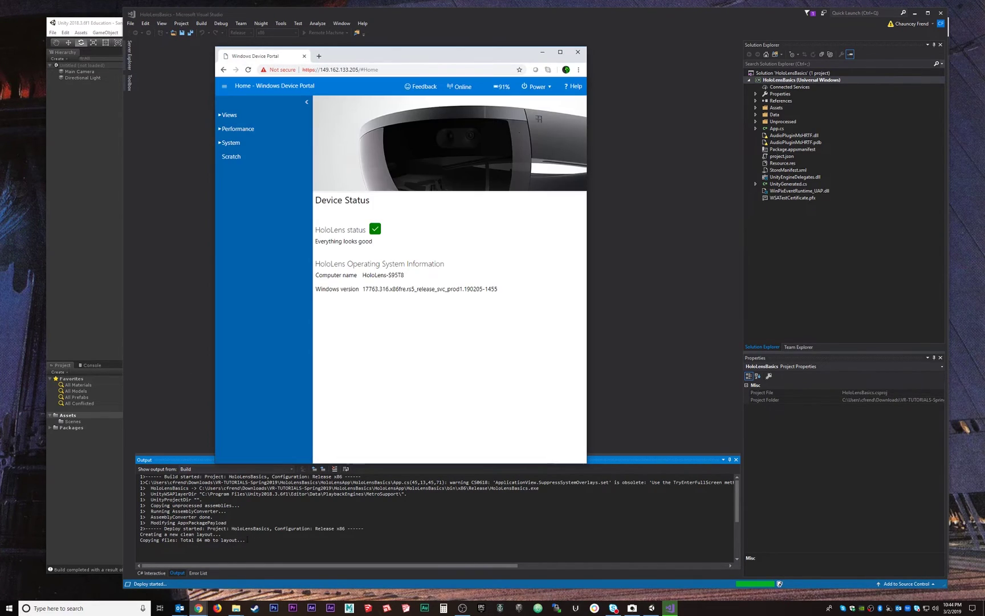
Step: Start the Mixed Reality Capture live preview under Views and enlarge the browser window
{"action": "left_click", "coordinate": [229, 115]}
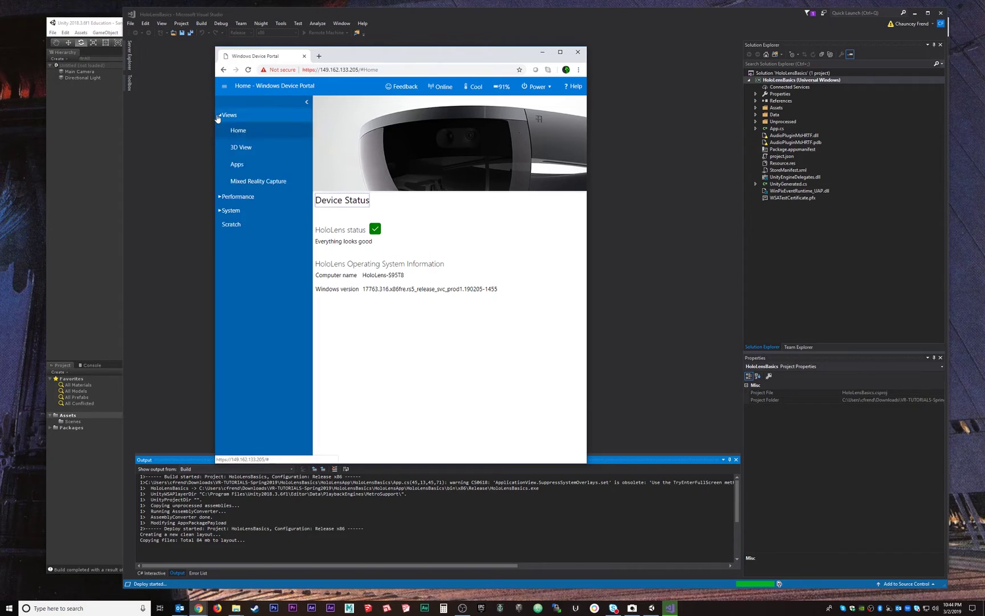
{"action": "left_click", "coordinate": [240, 148]}
{"action": "left_click", "coordinate": [236, 164]}
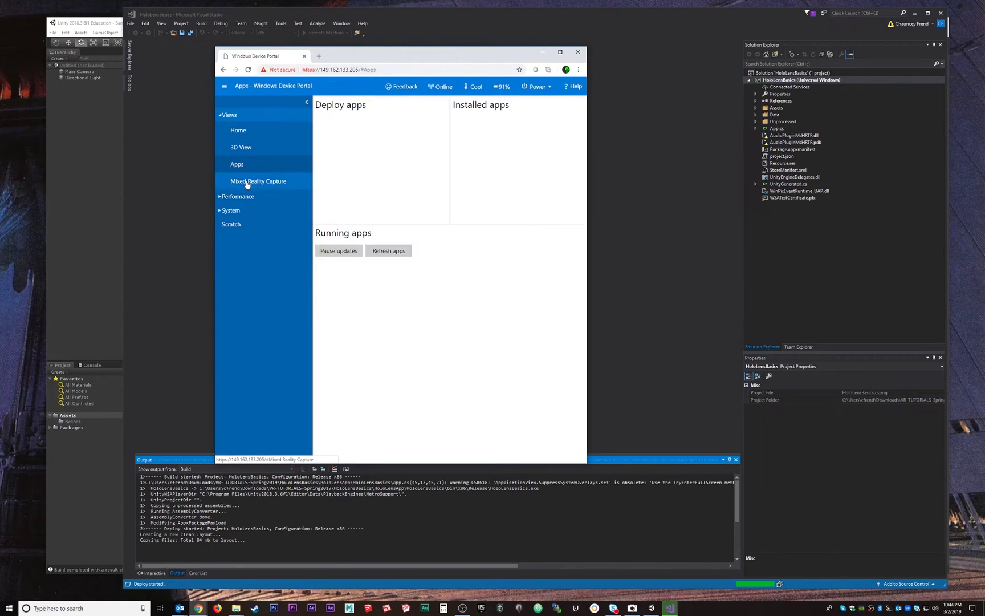
{"action": "left_click", "coordinate": [259, 181]}
{"action": "left_click", "coordinate": [342, 226]}
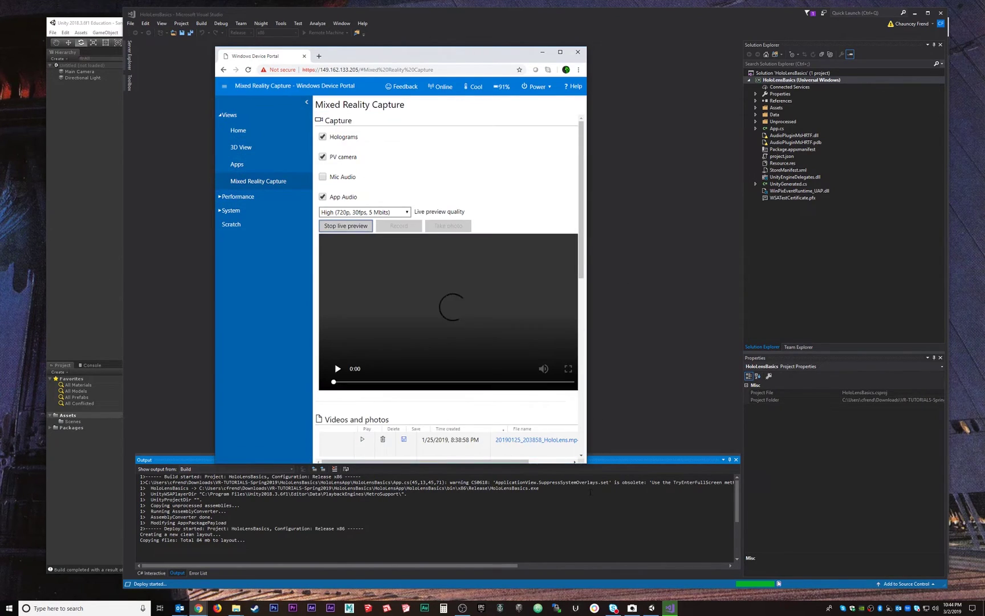
{"action": "left_click_drag", "start_coordinate": [589, 463], "coordinate": [709, 512]}
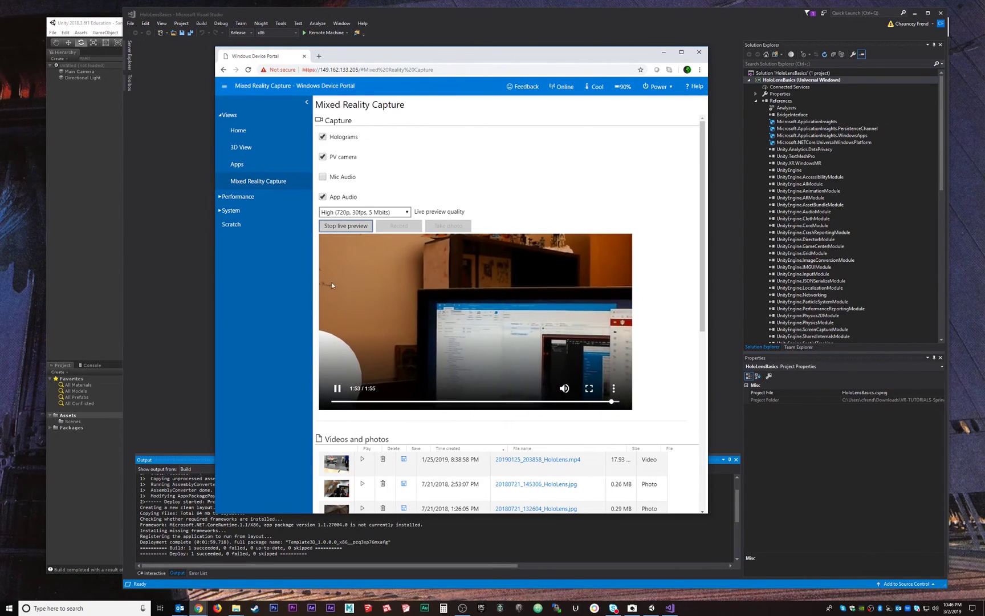
{"action": "left_click", "coordinate": [106, 141]}
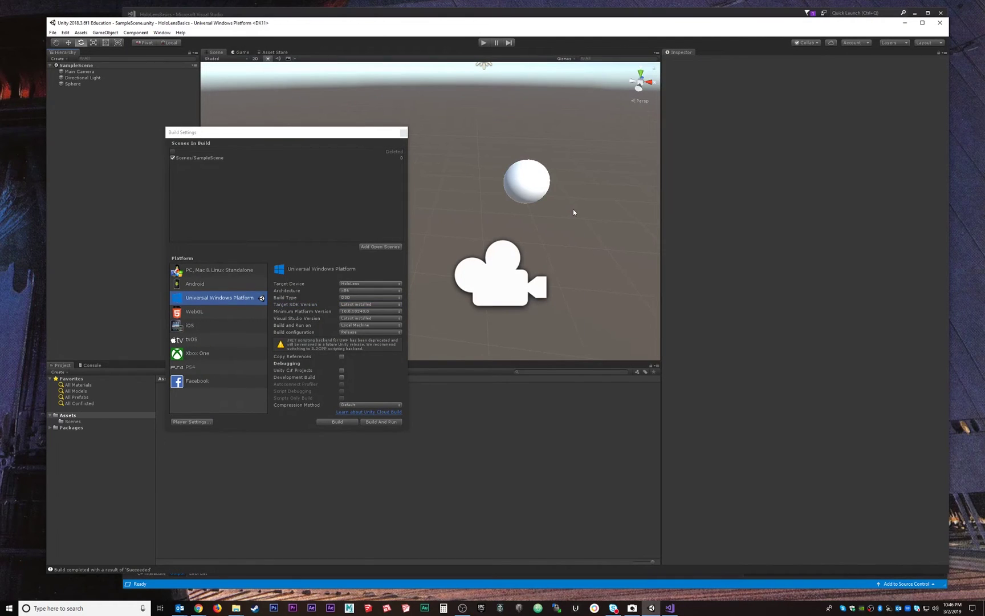
{"action": "left_click", "coordinate": [513, 286]}
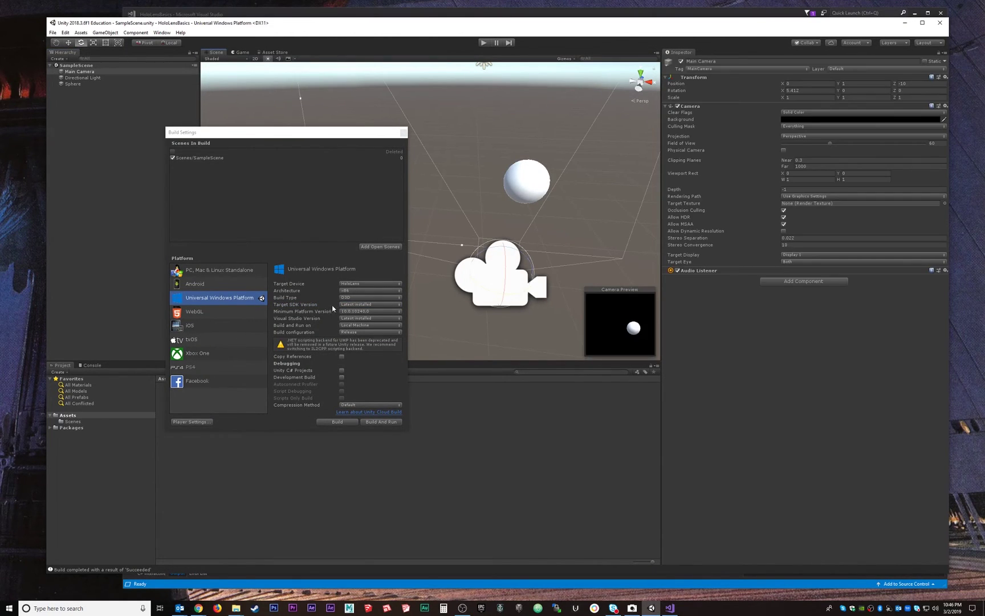
{"action": "left_click", "coordinate": [439, 582]}
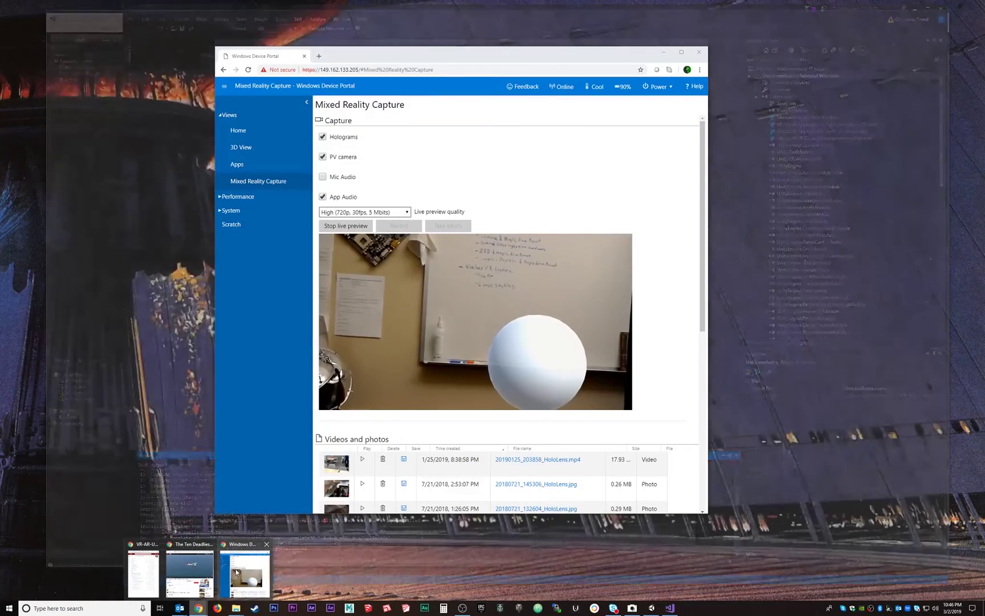
{"action": "left_click", "coordinate": [197, 568]}
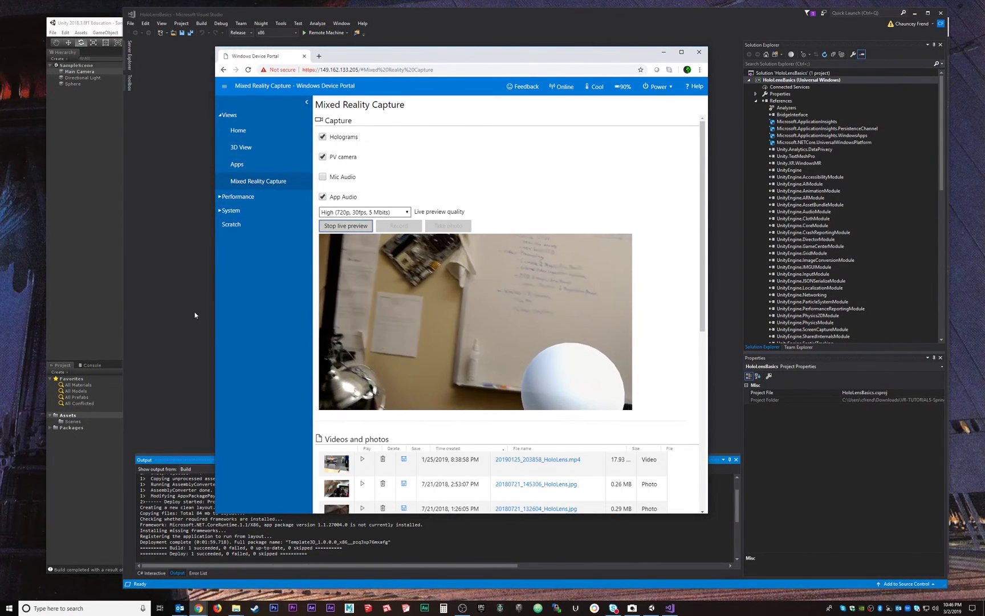
{"action": "left_click", "coordinate": [180, 280]}
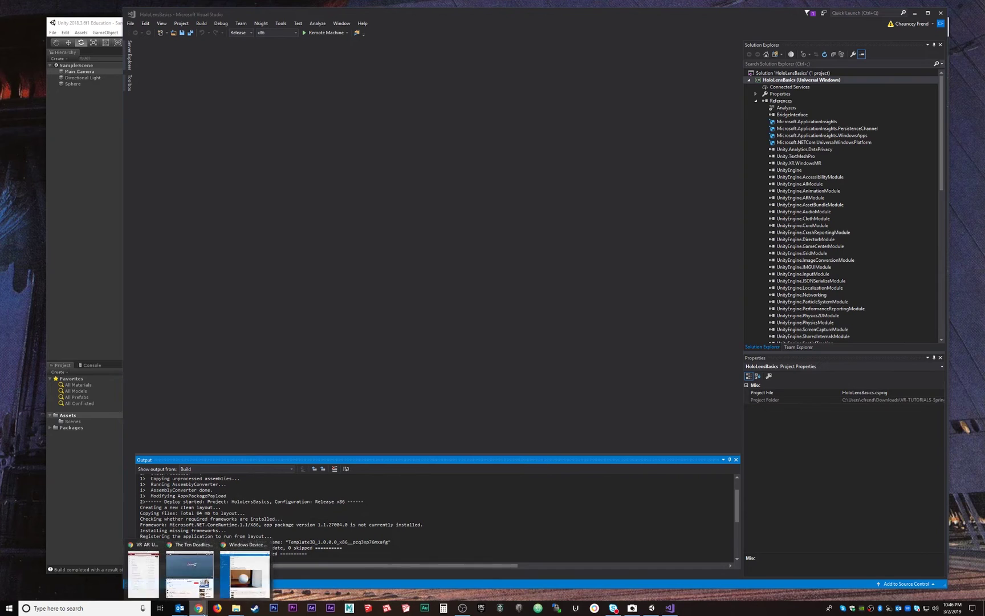
{"action": "left_click", "coordinate": [251, 576]}
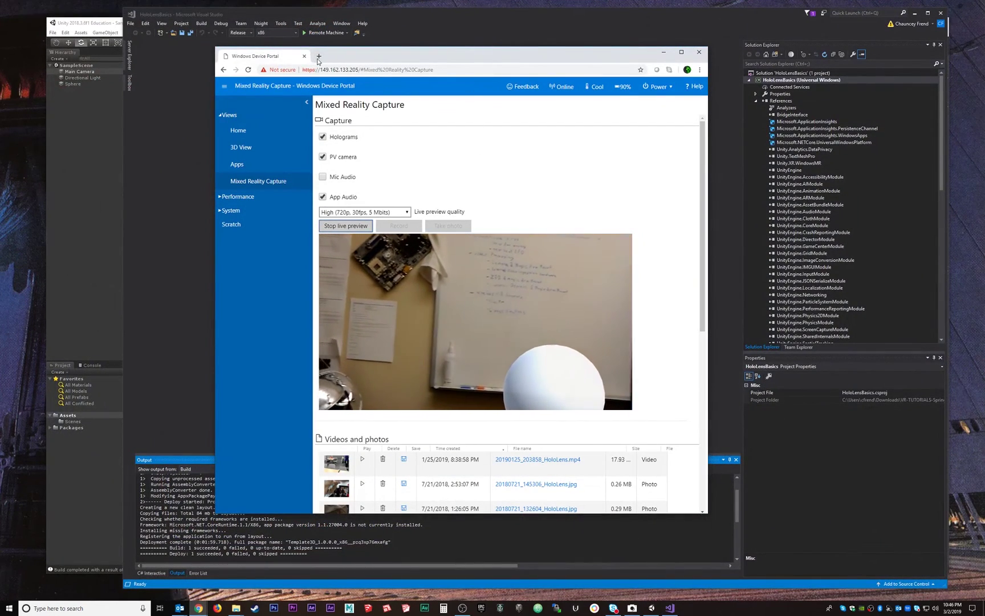
Step: Search the web for holotoolkit in a new tab and open the MixedRealityToolkit-Unity GitHub repository
{"action": "key", "text": "ctrl+t"}
{"action": "type", "text": "h"}
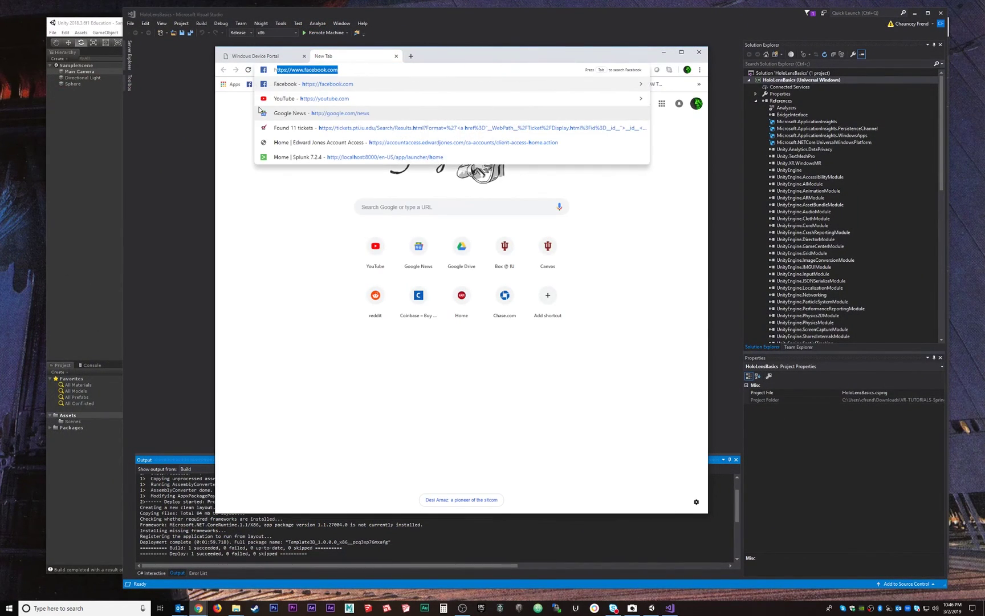
{"action": "type", "text": "olotool"}
{"action": "key", "text": "Return"}
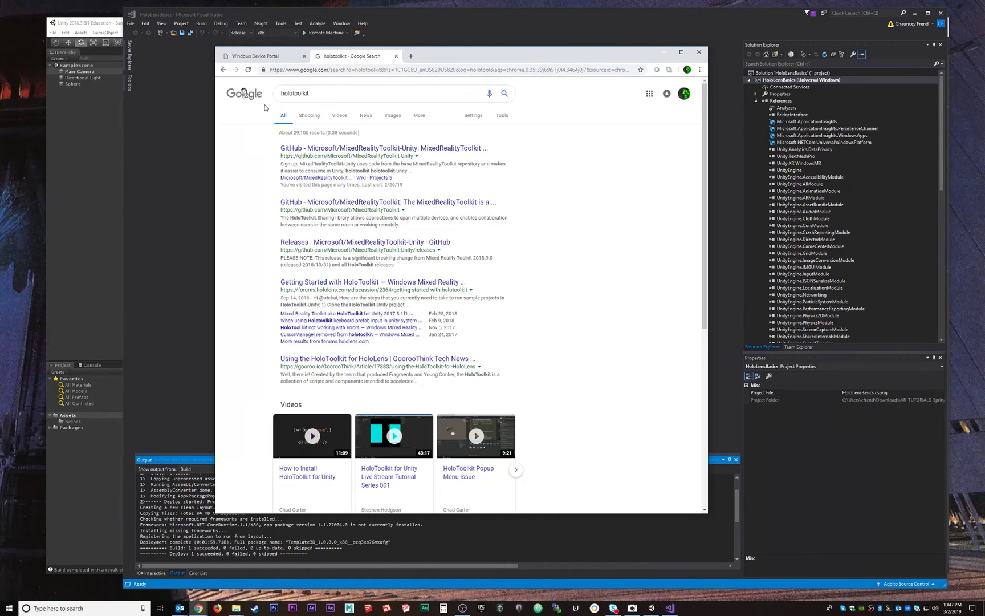
{"action": "left_click", "coordinate": [386, 154]}
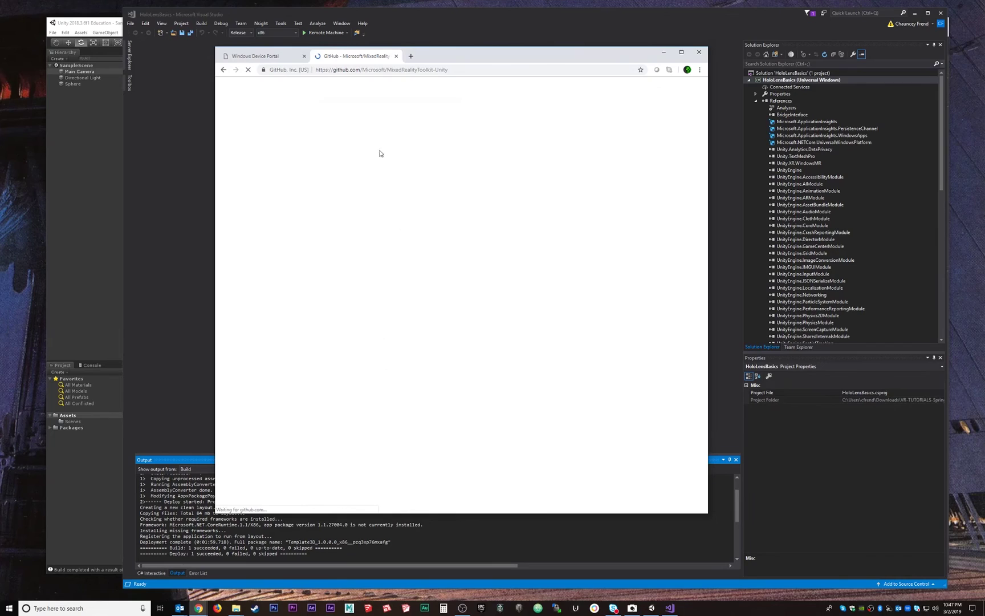
{"action": "left_click", "coordinate": [608, 300]}
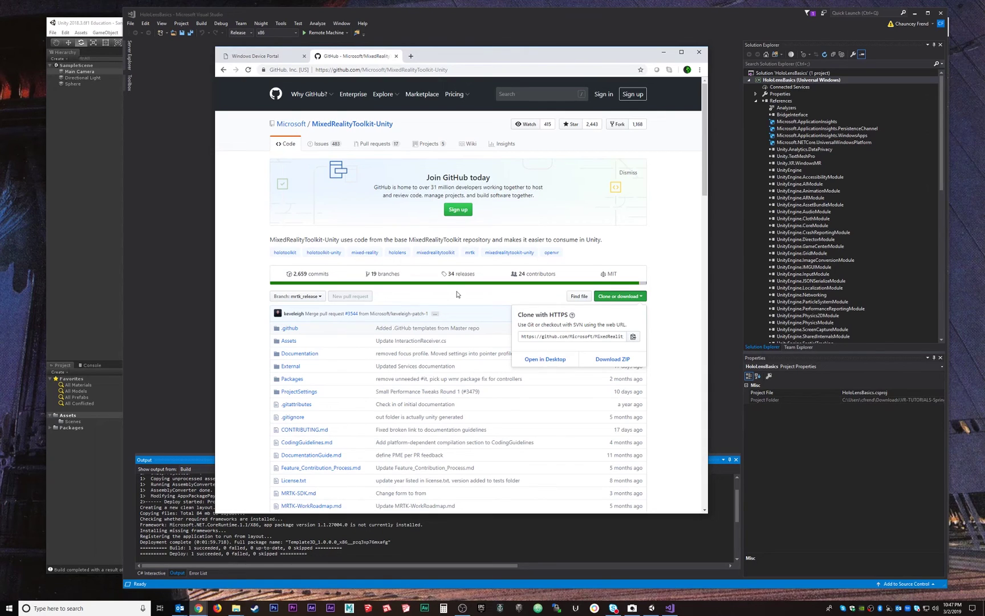
{"action": "left_click", "coordinate": [245, 326]}
Step: Browse Assets > MixedRealityToolkit.Examples > Demos > Input > Scenes, then return to Demos
{"action": "scroll", "coordinate": [268, 273], "scroll_direction": "down", "scroll_amount": 2}
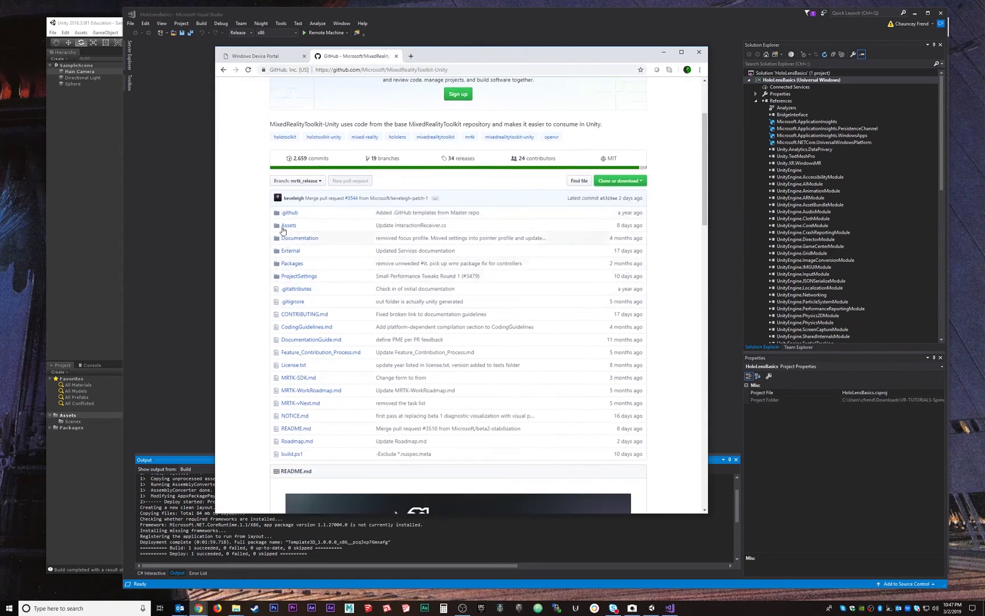
{"action": "left_click", "coordinate": [283, 223]}
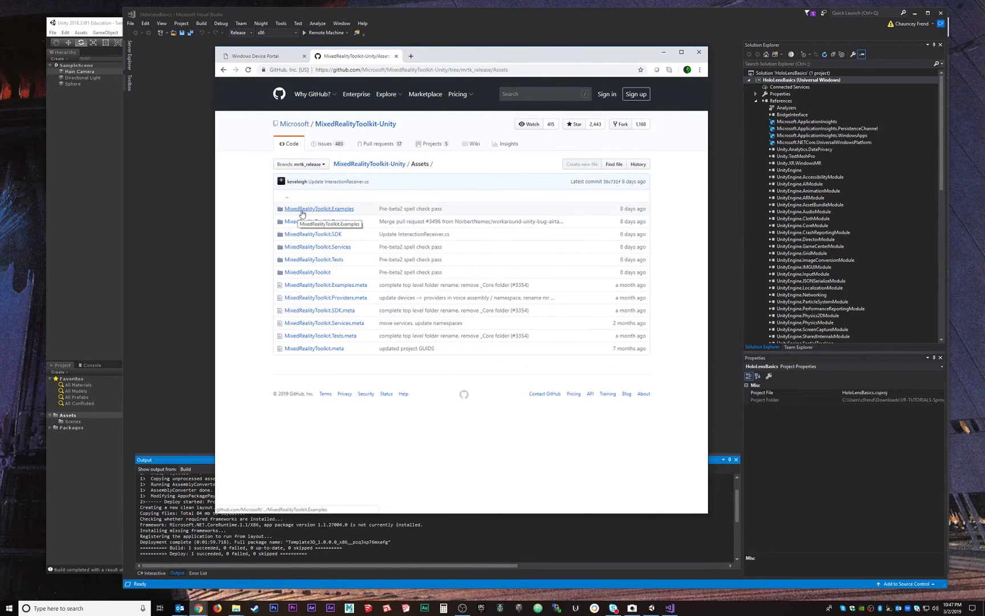
{"action": "left_click", "coordinate": [328, 212]}
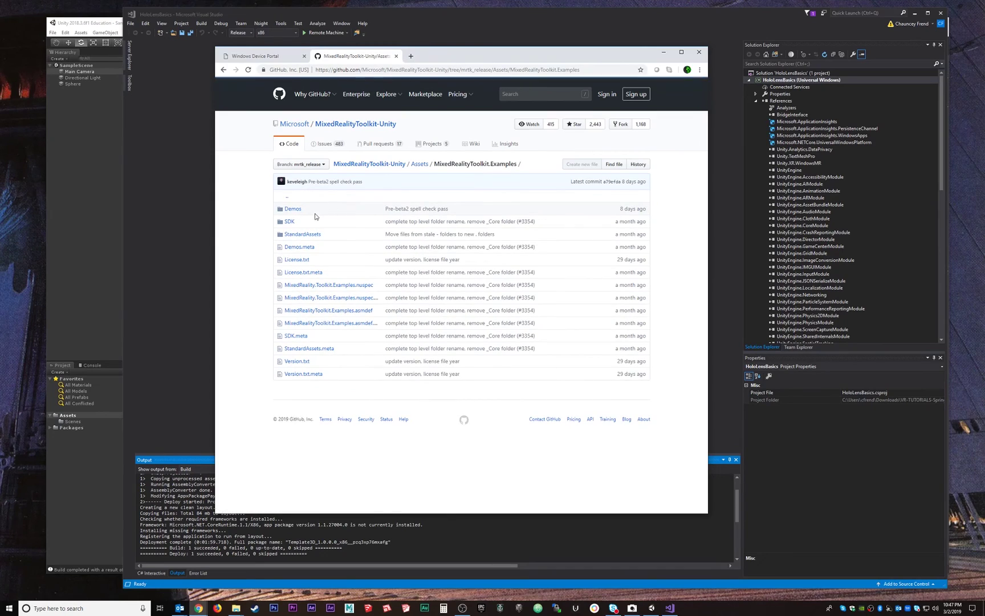
{"action": "left_click", "coordinate": [292, 210]}
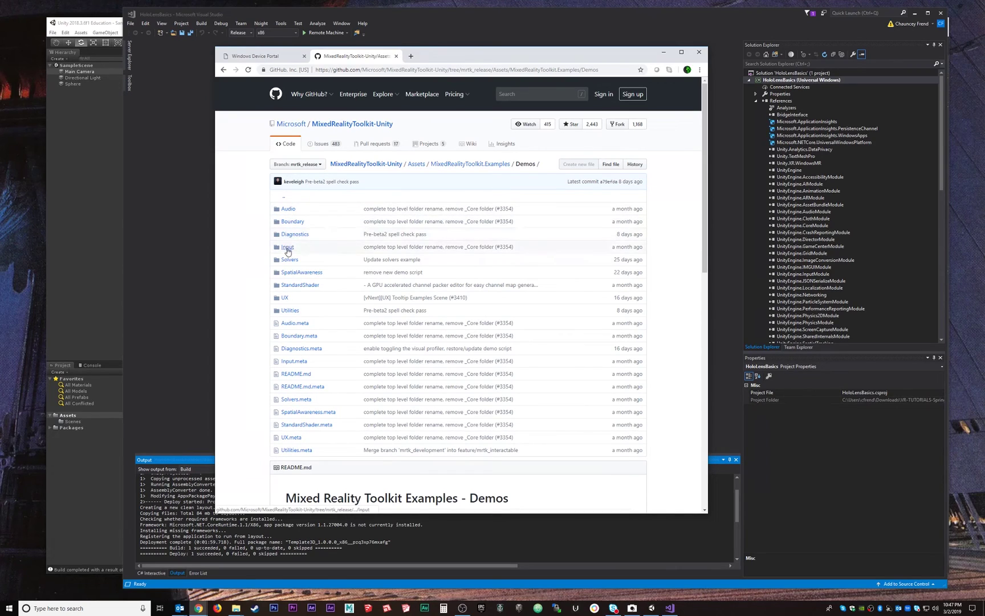
{"action": "left_click", "coordinate": [288, 248]}
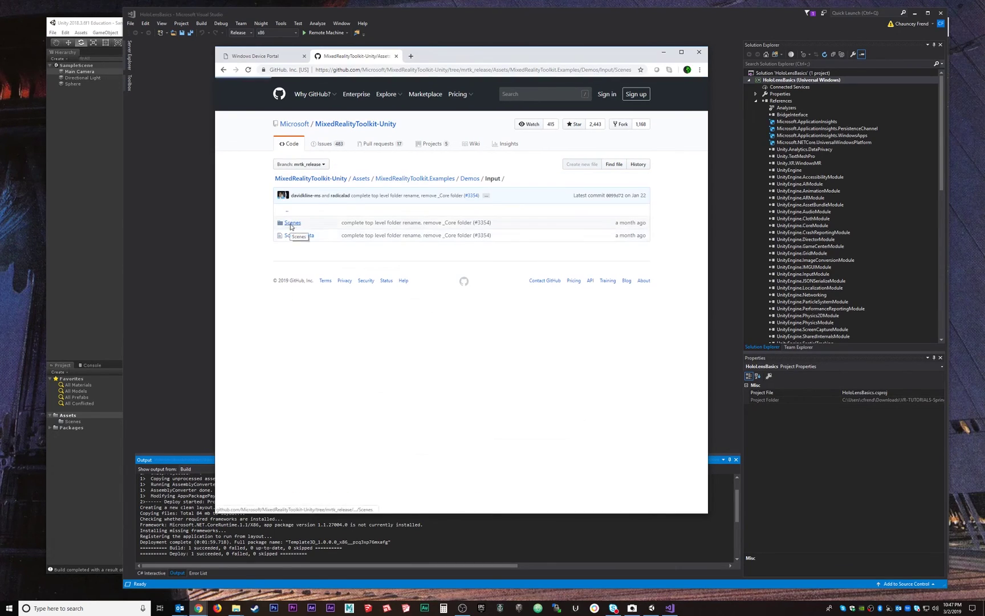
{"action": "left_click", "coordinate": [290, 226]}
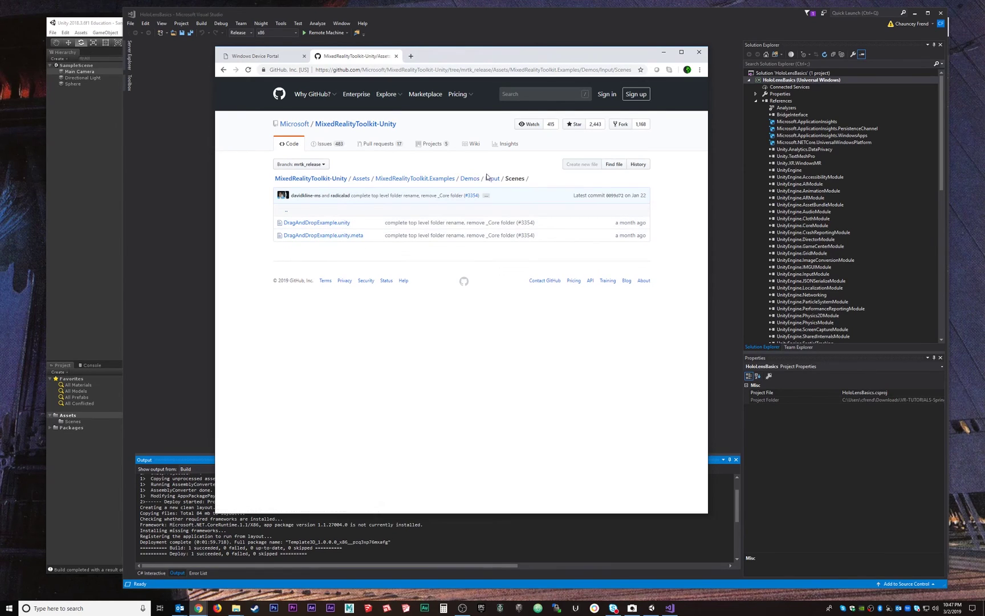
{"action": "left_click", "coordinate": [468, 180]}
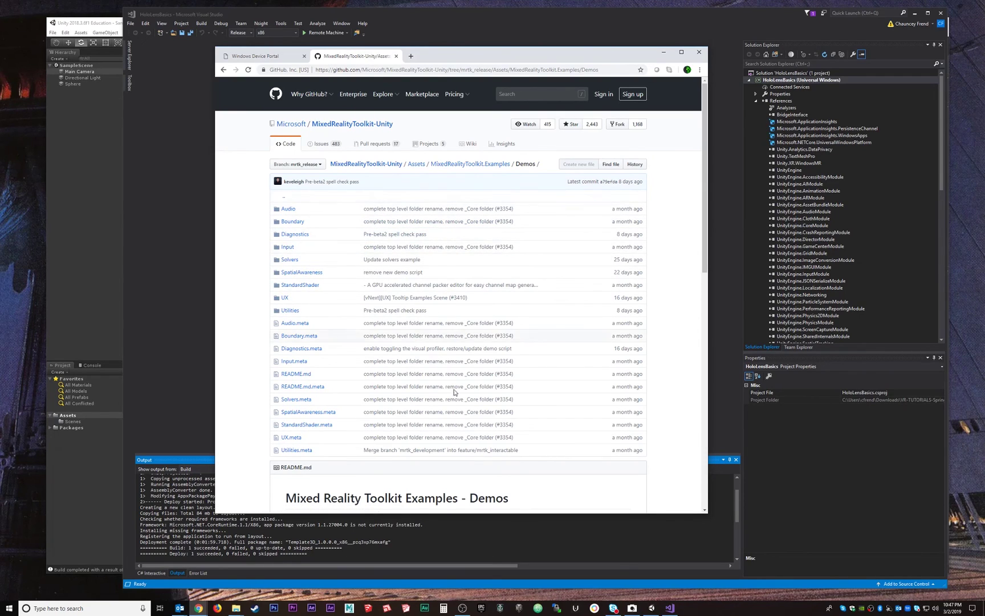
Step: Go to the Microsoft organization page from the repository's owner link
{"action": "scroll", "coordinate": [510, 245], "scroll_direction": "down", "scroll_amount": 5}
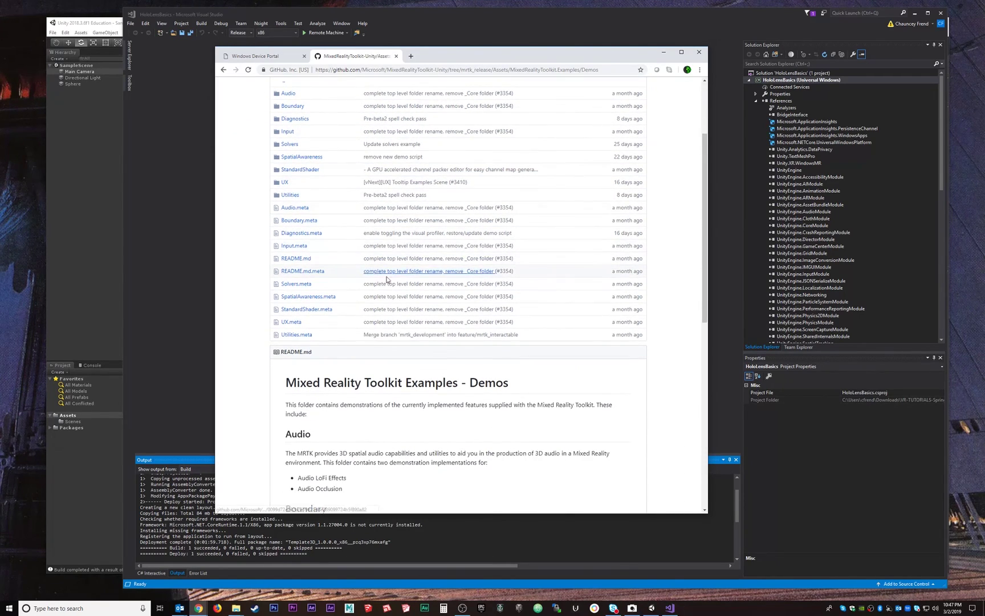
{"action": "scroll", "coordinate": [424, 366], "scroll_direction": "up", "scroll_amount": 5}
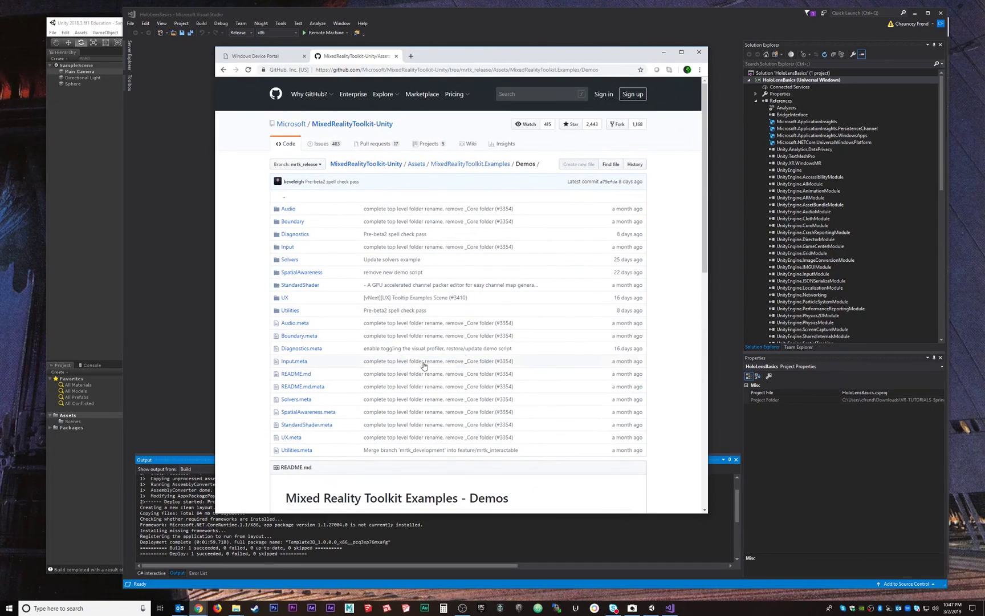
{"action": "left_click", "coordinate": [292, 124]}
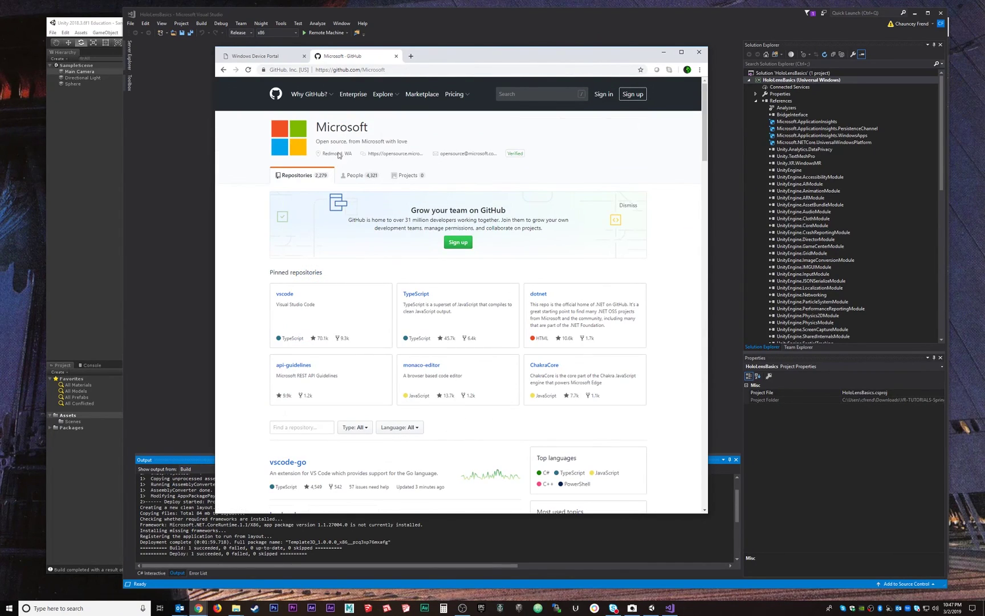